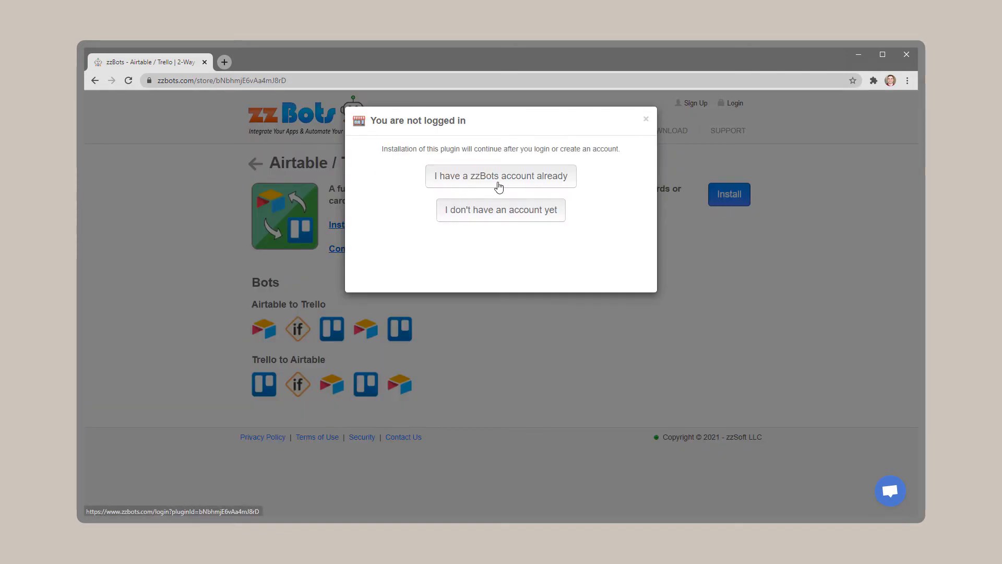
# Continue without an existing account, begin the plugin installation and connect the Airtable account
pyautogui.click(499, 217)
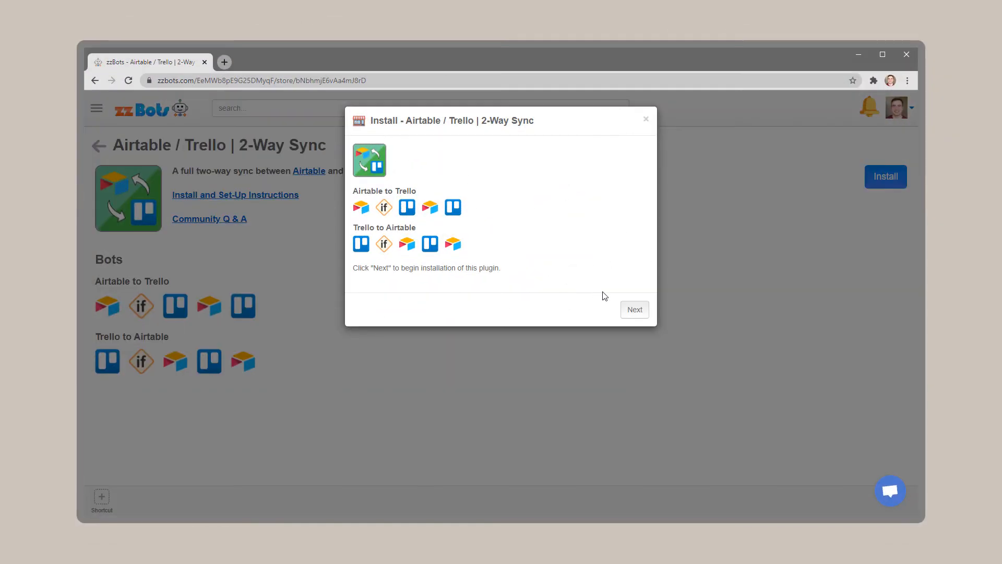
pyautogui.click(634, 309)
pyautogui.click(431, 174)
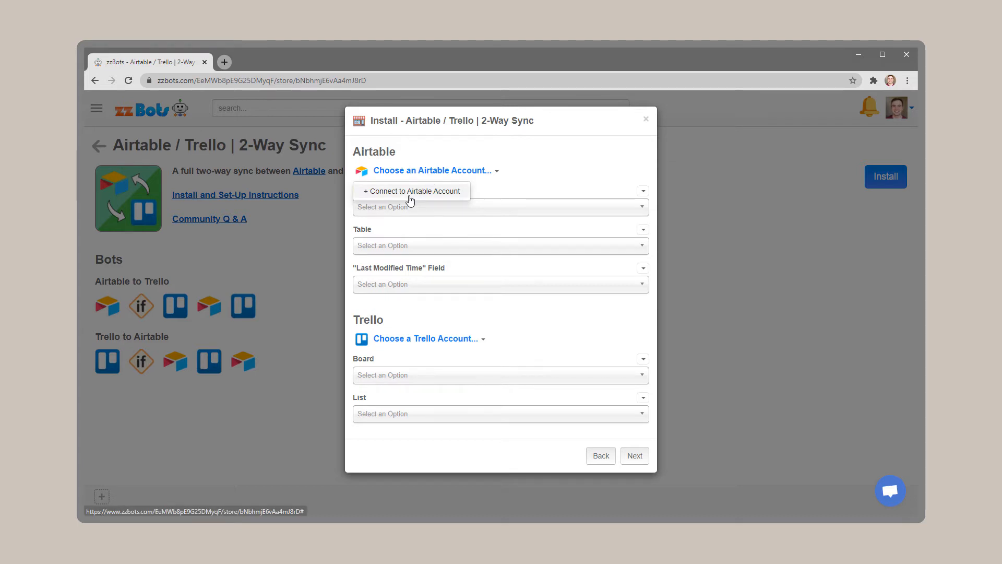
pyautogui.click(411, 192)
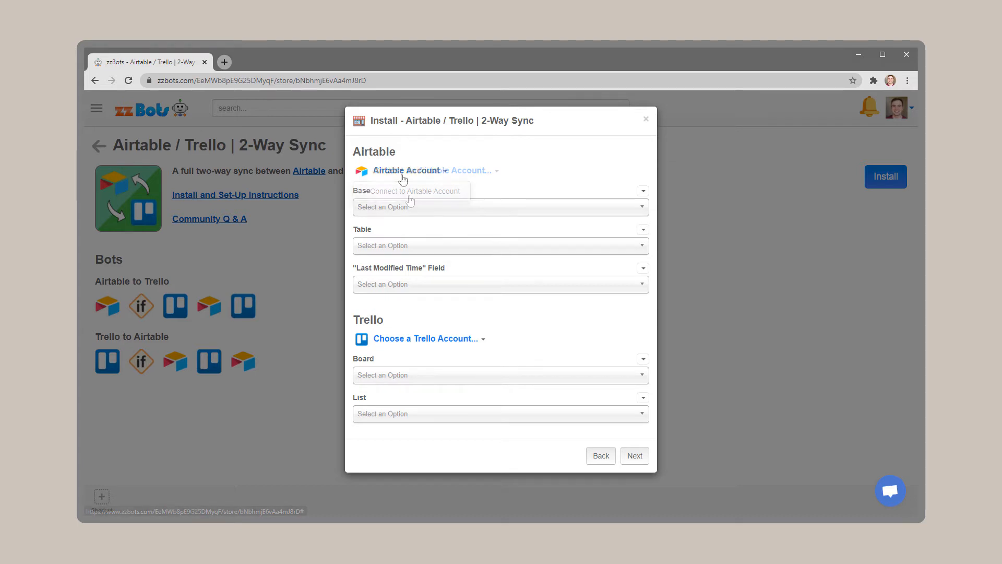
# Choose the Work Tasks base and its Tasks table for the Airtable side, and open the "Last Modified Time" field choices
pyautogui.click(446, 208)
pyautogui.click(451, 265)
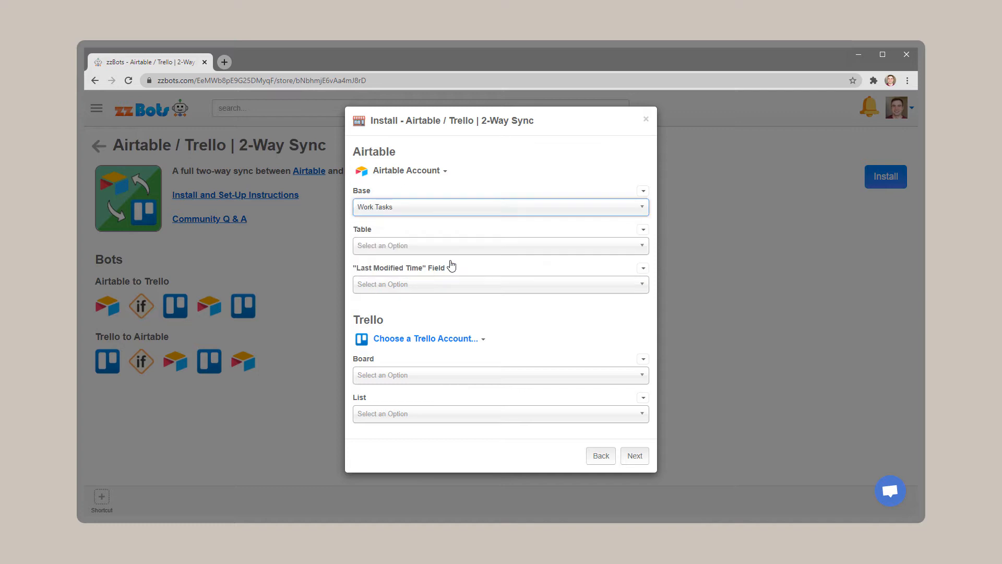
pyautogui.click(455, 250)
pyautogui.click(453, 276)
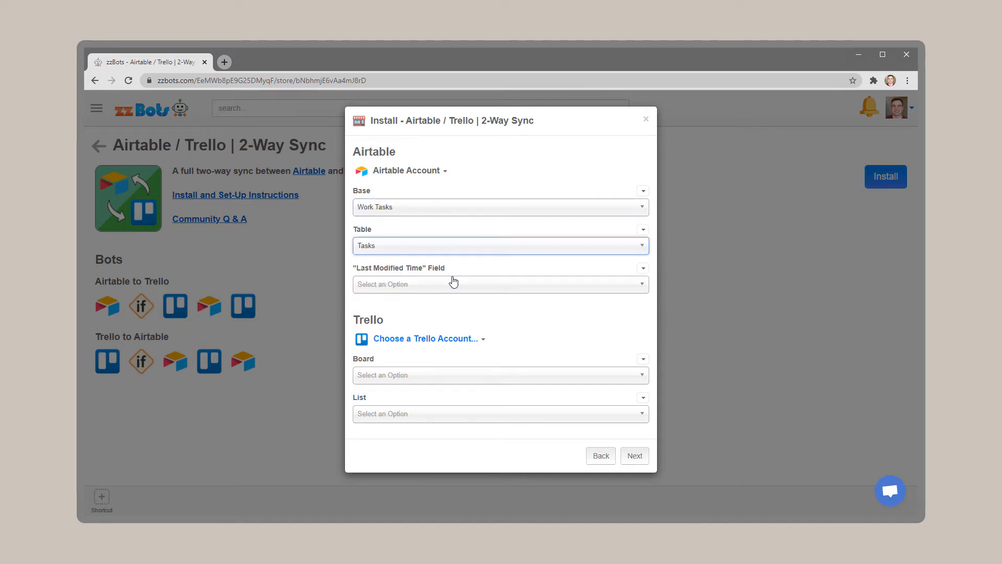
pyautogui.click(475, 287)
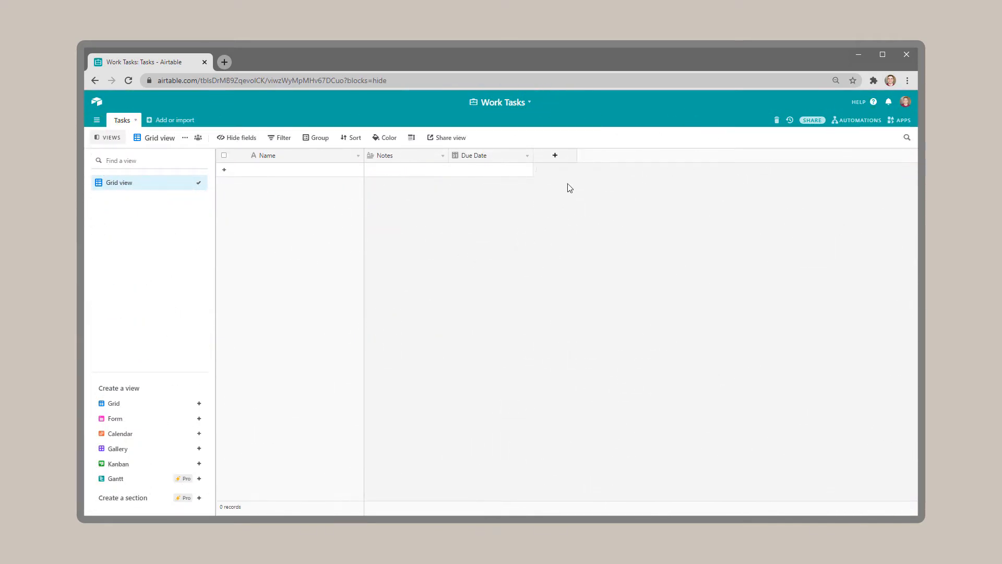
# In Airtable, add a Last modified time field named "Last Modified Time" to the Tasks table, covering all editable fields
pyautogui.click(568, 158)
pyautogui.scroll(-5, 642, 316)
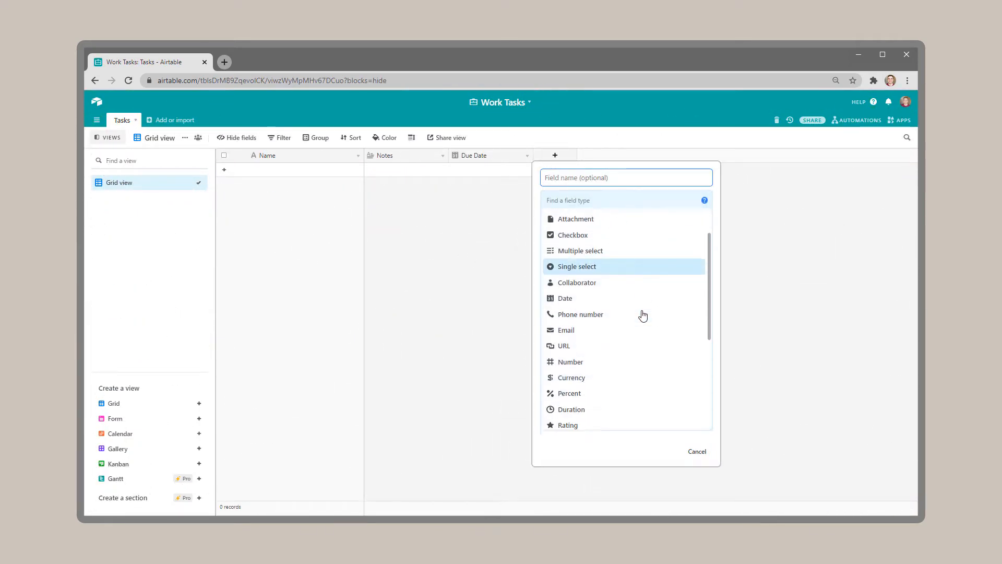
pyautogui.click(638, 342)
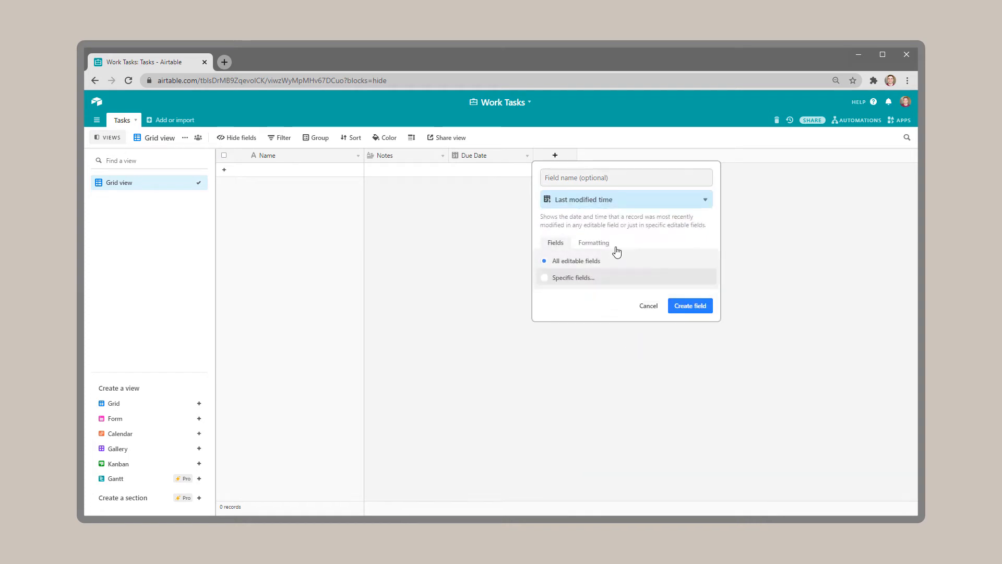
pyautogui.click(609, 179)
pyautogui.write('Last Modified Time')
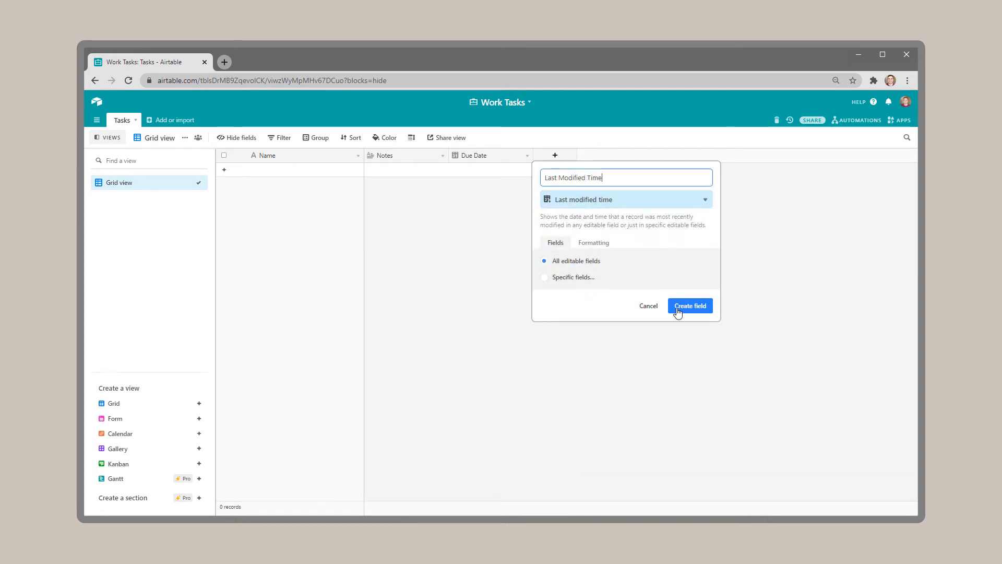
pyautogui.click(690, 308)
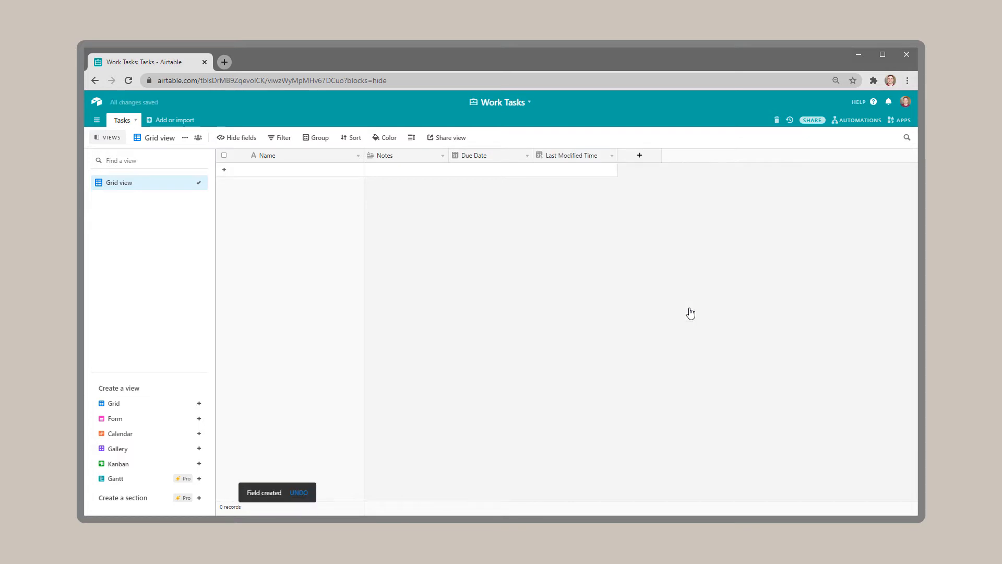
# Add a Single line text field named "Trello Card ID" to the Tasks table
pyautogui.click(640, 156)
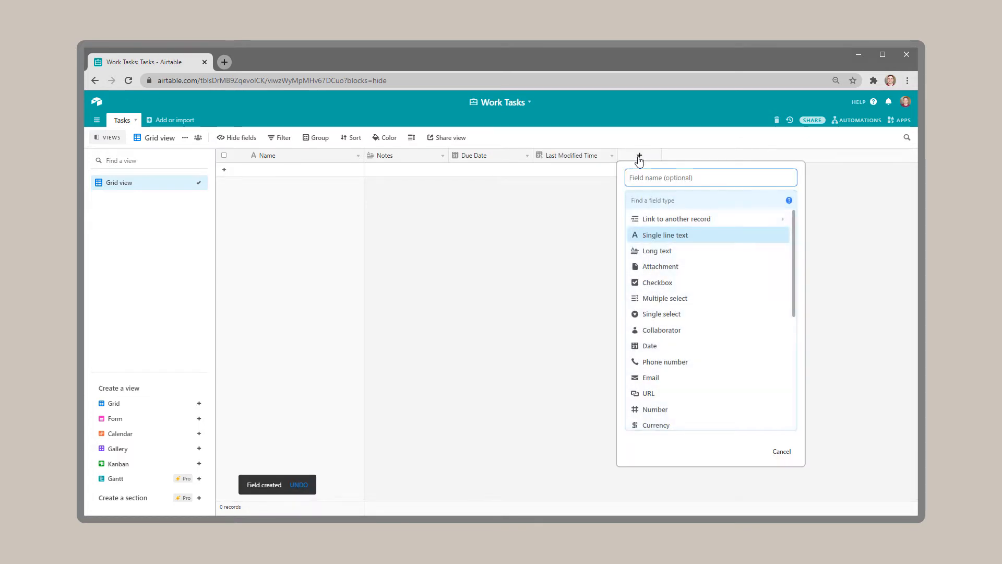
pyautogui.click(678, 235)
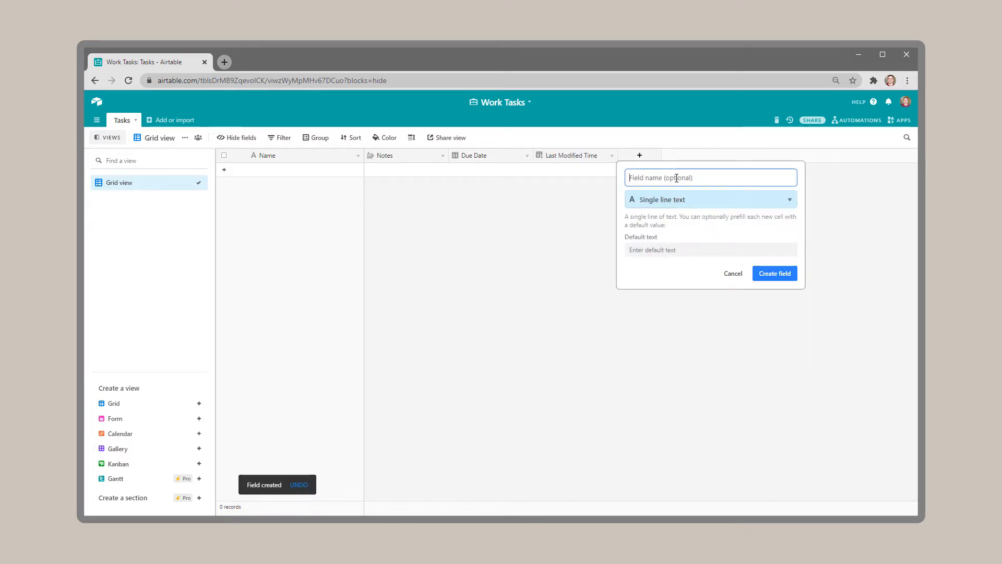
pyautogui.write('Trello Card ID')
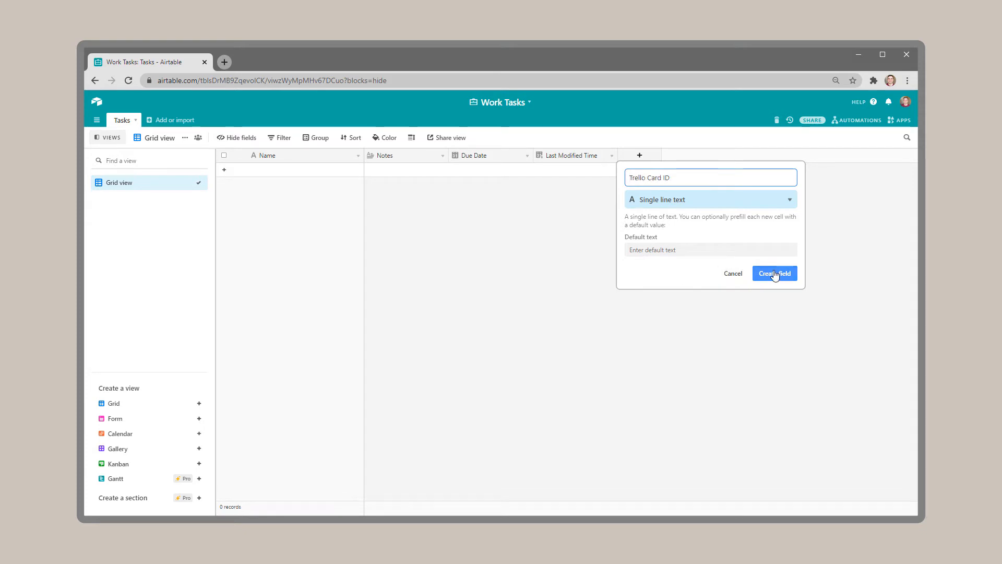
pyautogui.click(776, 274)
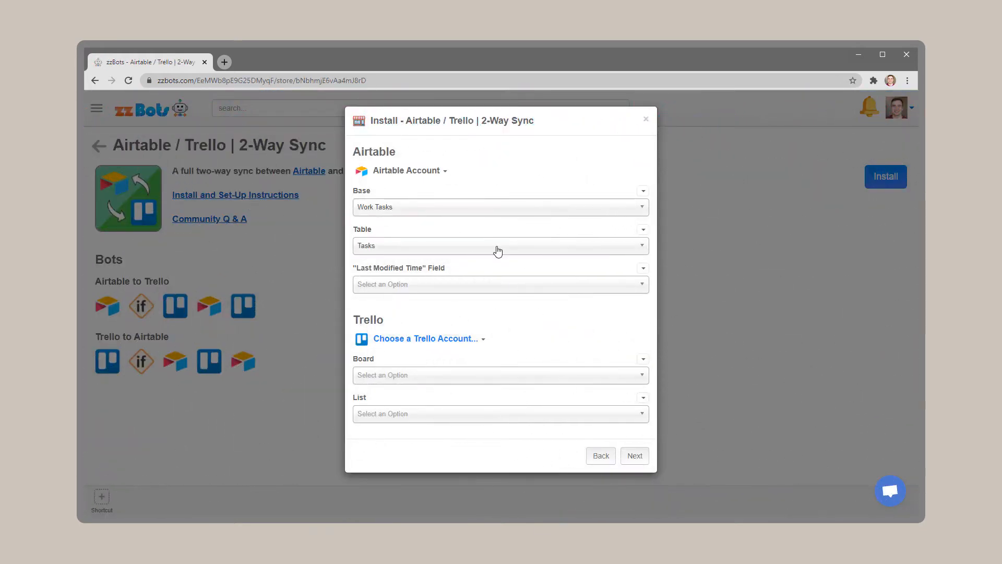
# Back in the zzBots installation, reselect the Tasks table and choose Last Modified Time as the "Last Modified Time" field
pyautogui.click(495, 245)
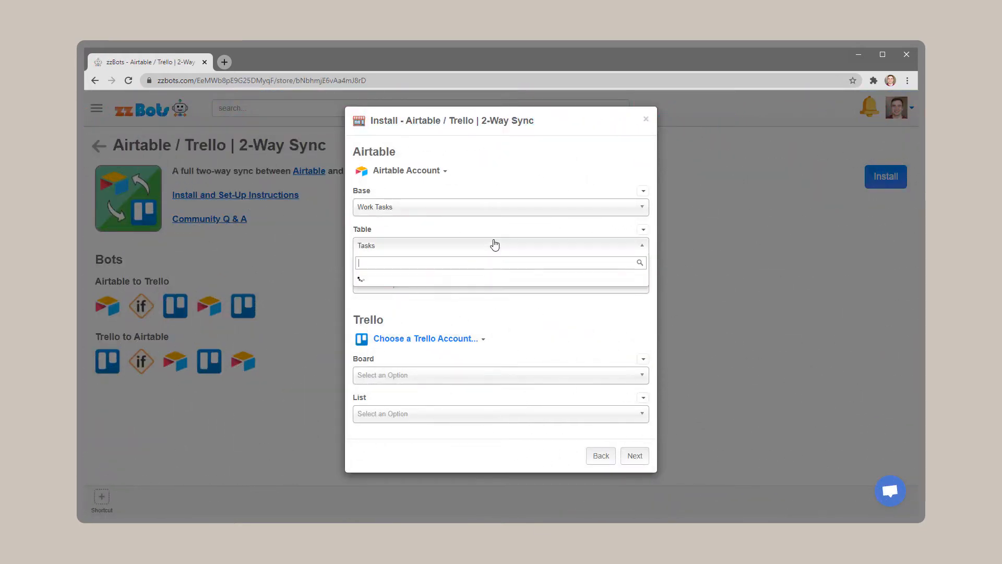
pyautogui.click(486, 279)
pyautogui.click(490, 286)
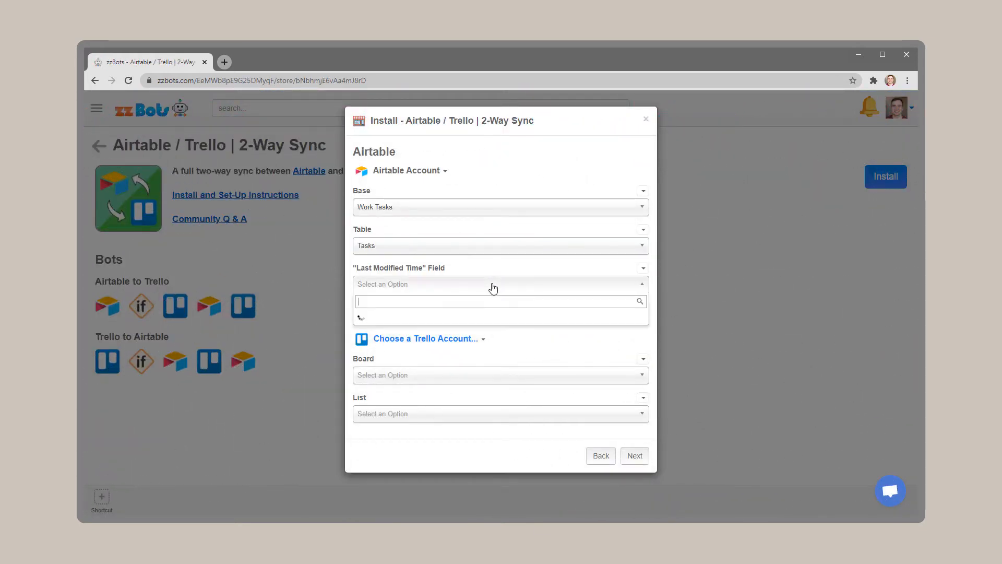
pyautogui.click(491, 317)
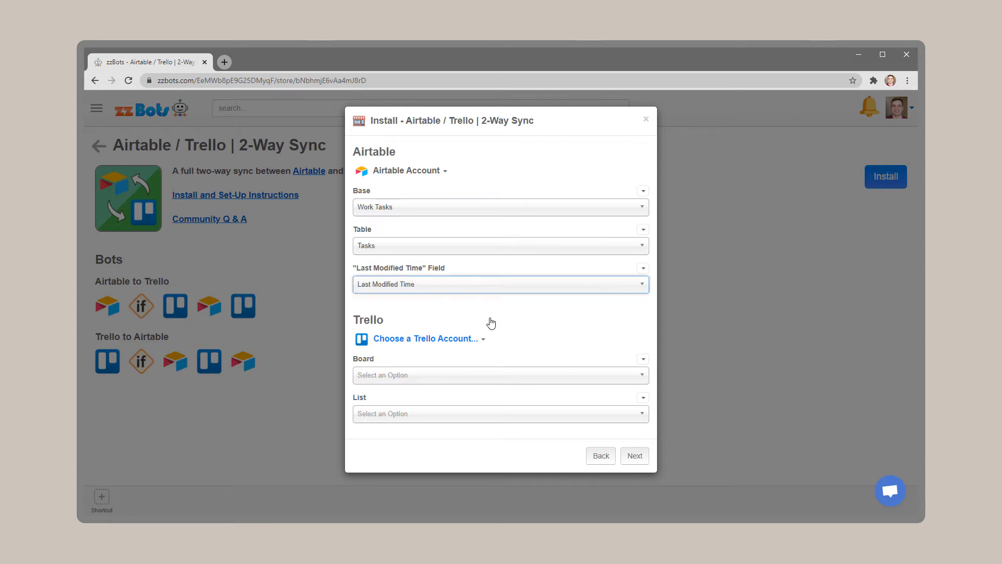
# Connect the Trello account and choose the Work board with its Tasks list
pyautogui.click(443, 340)
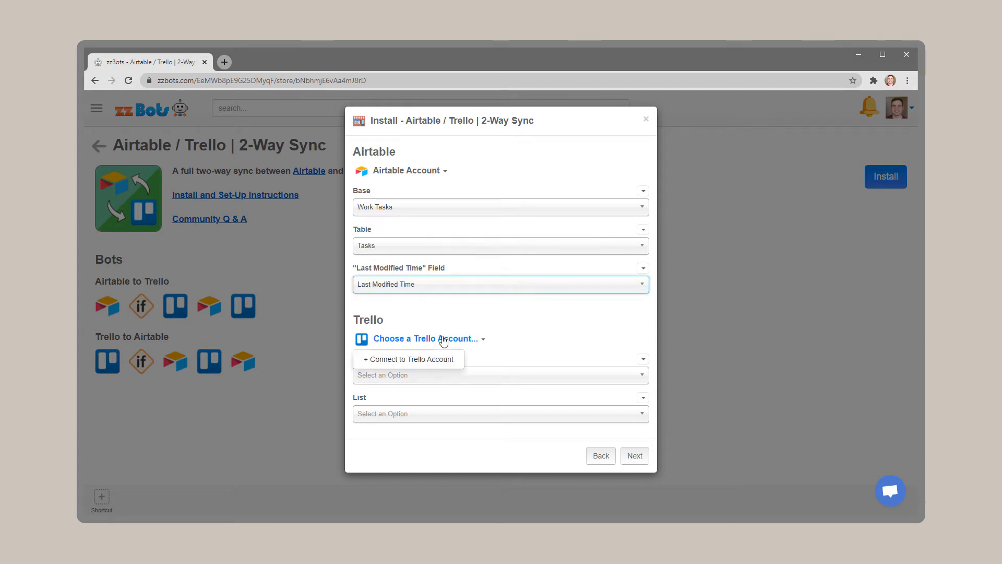
pyautogui.click(413, 360)
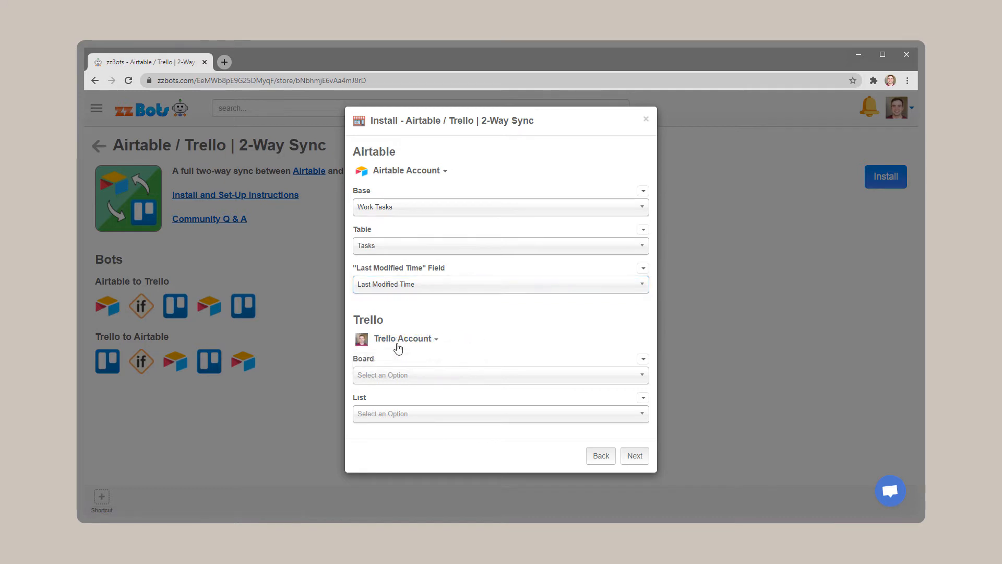
pyautogui.click(444, 380)
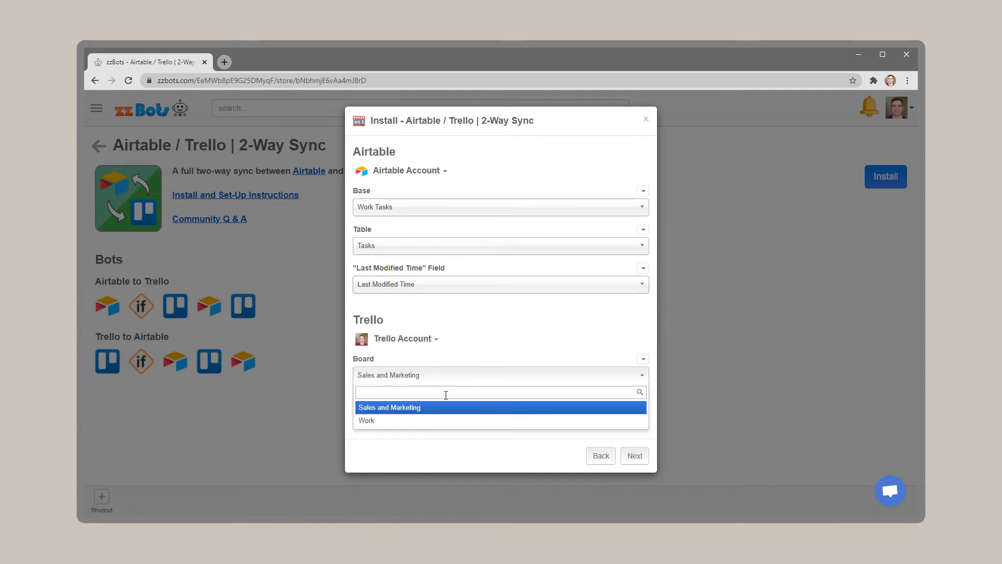
pyautogui.click(449, 421)
pyautogui.click(467, 412)
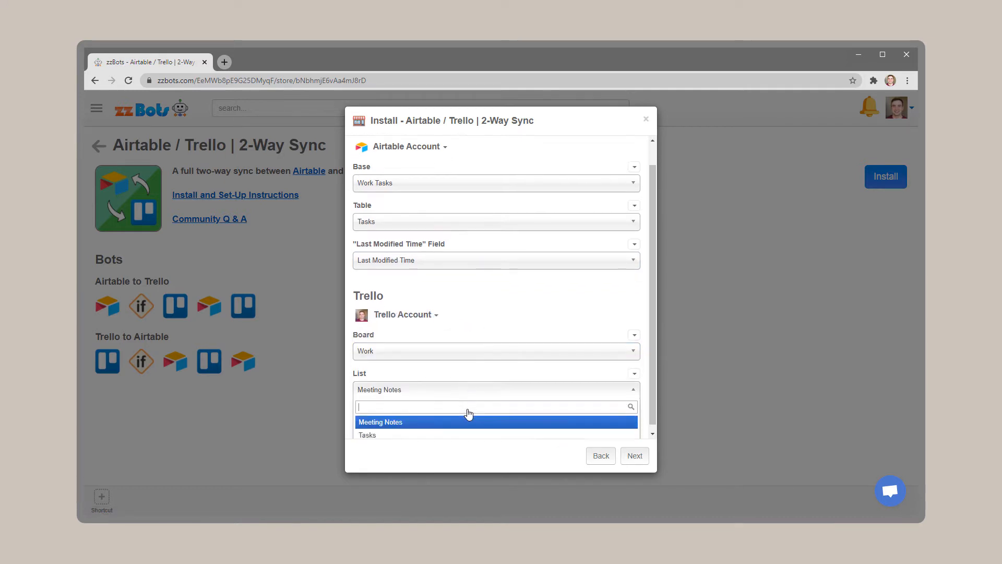
pyautogui.click(466, 432)
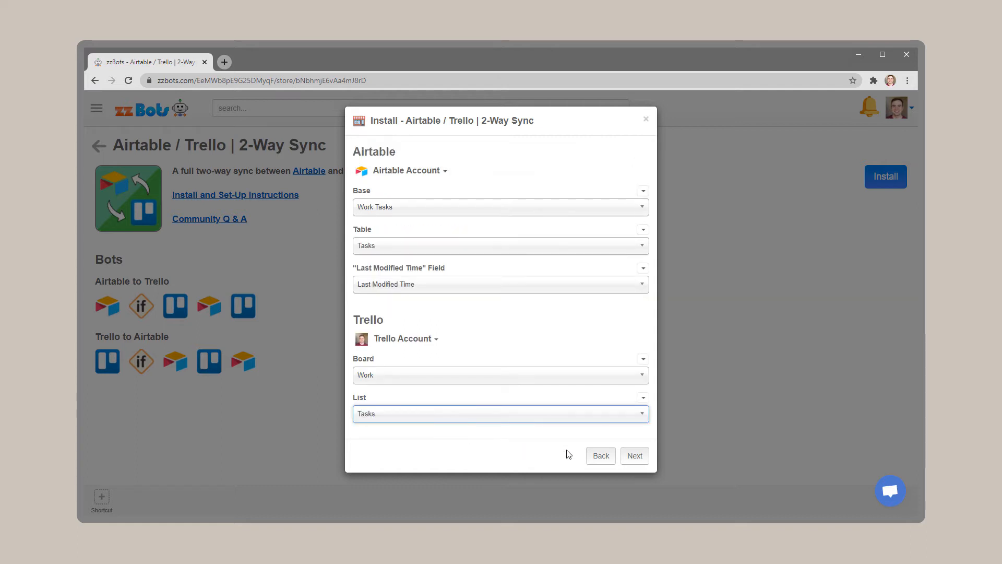
# Install the Airtable / Trello 2-Way Sync plugin with the chosen settings and finish the installation
pyautogui.click(633, 456)
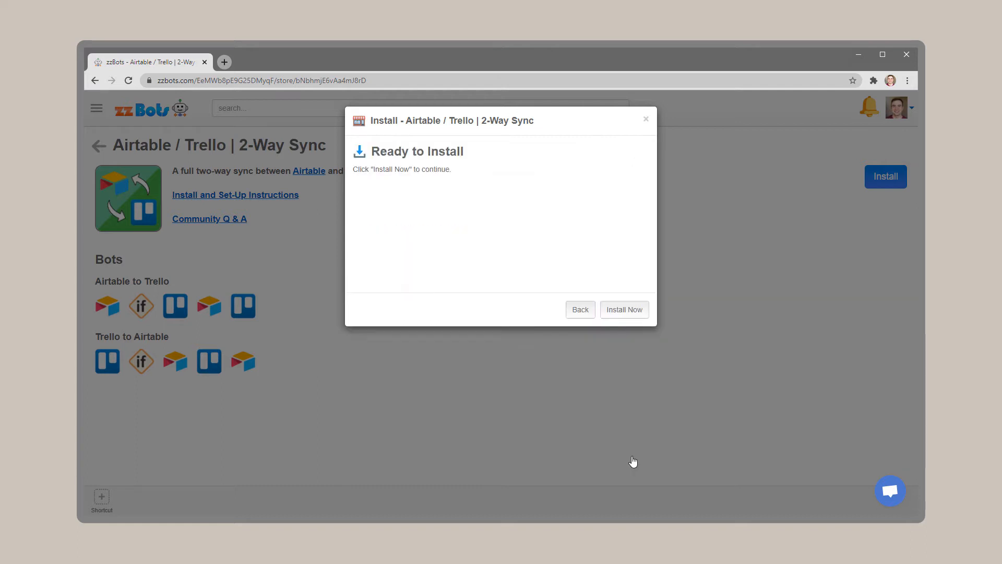
pyautogui.click(617, 316)
pyautogui.click(635, 317)
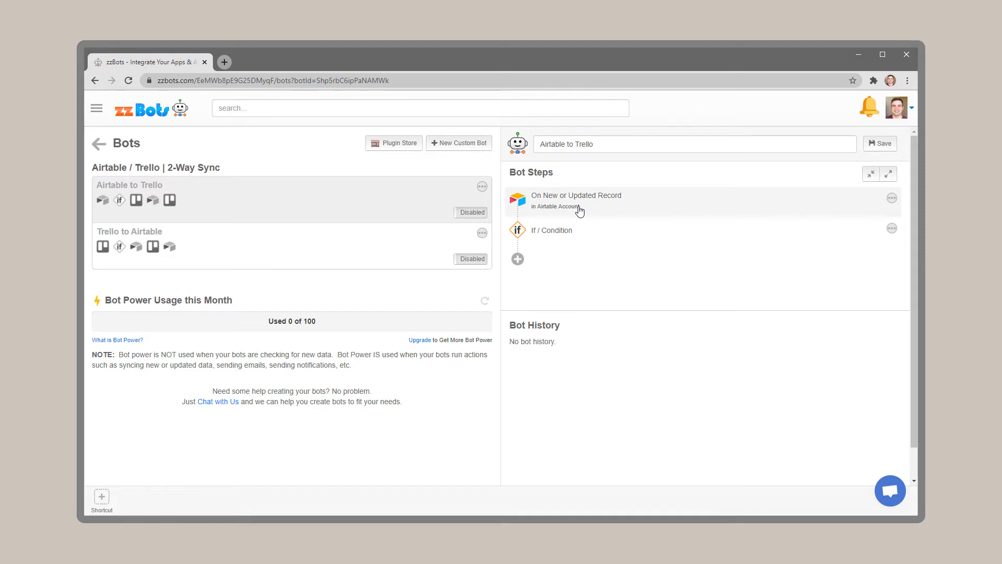
# In the Airtable to Trello bot's If / Condition step, insert the Airtable record's Trello Card ID as the first value
pyautogui.click(579, 239)
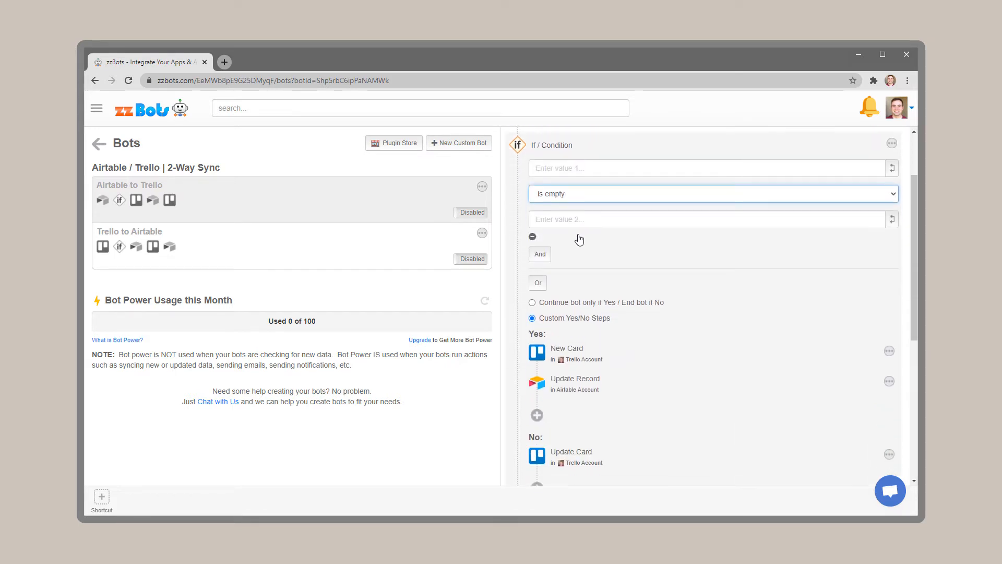
pyautogui.click(710, 167)
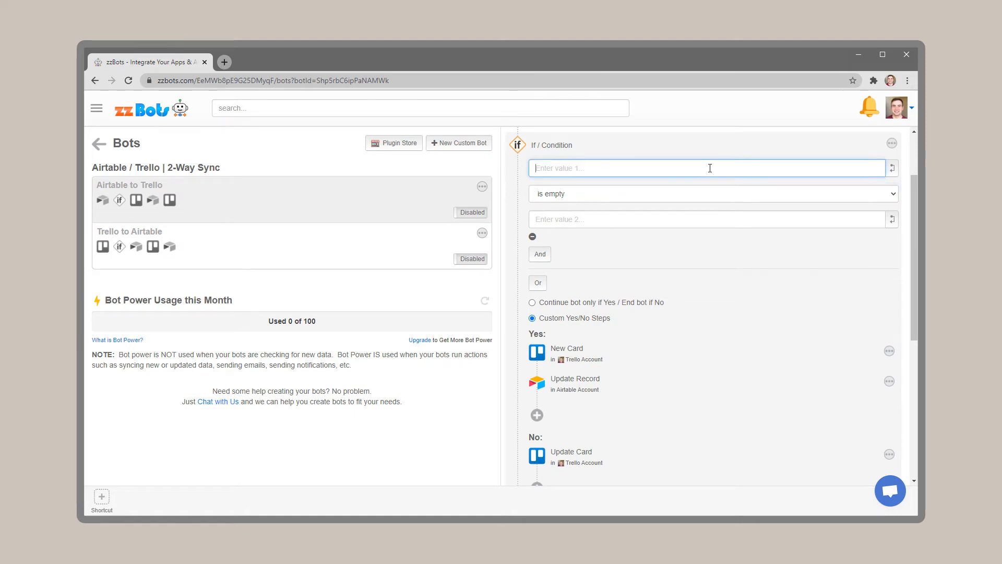
pyautogui.click(893, 168)
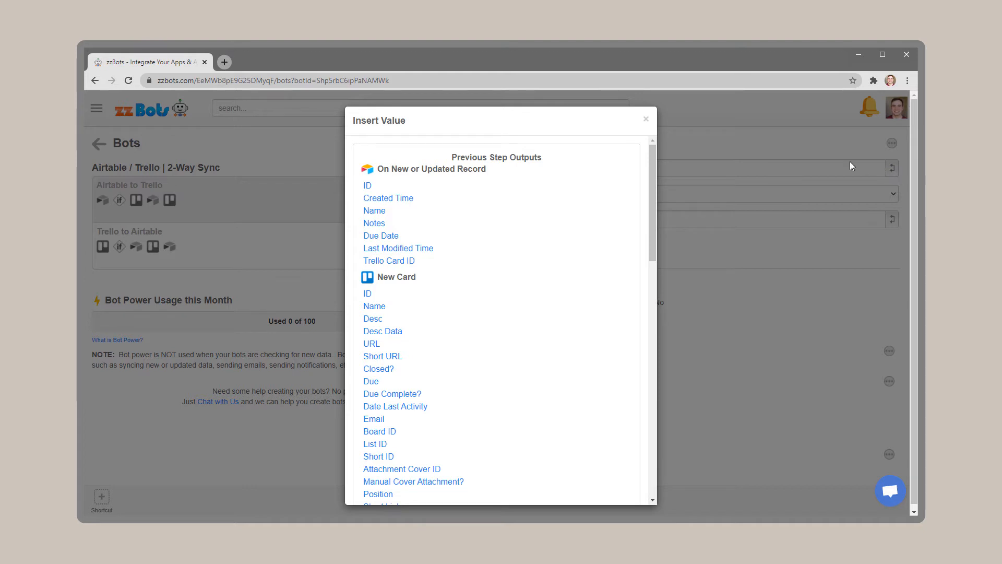
pyautogui.click(410, 261)
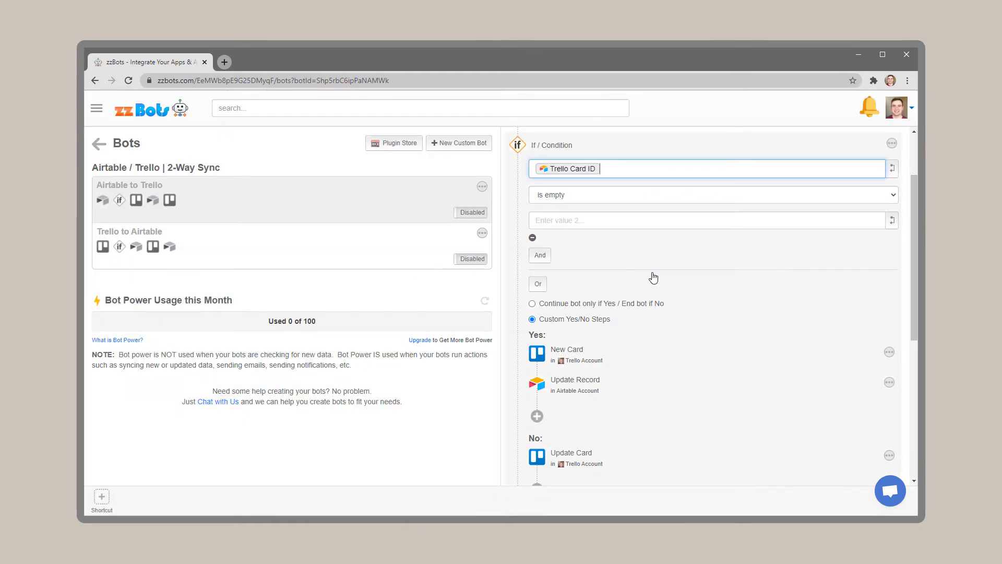
# In the condition's Yes branch, set the New Card step's Name to the Name output of the new or updated Airtable record
pyautogui.scroll(-1, 654, 278)
pyautogui.click(654, 306)
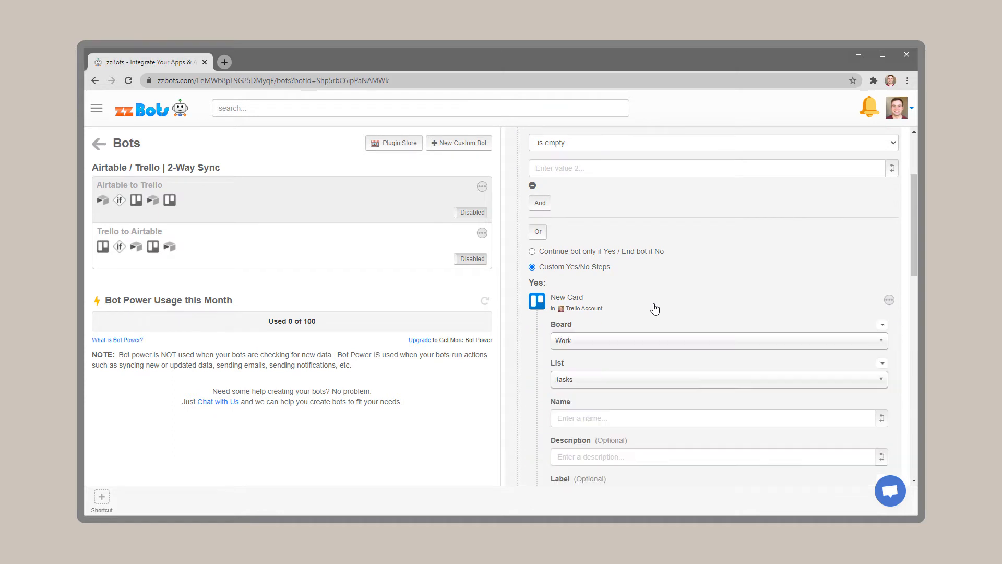
pyautogui.scroll(-3, 654, 308)
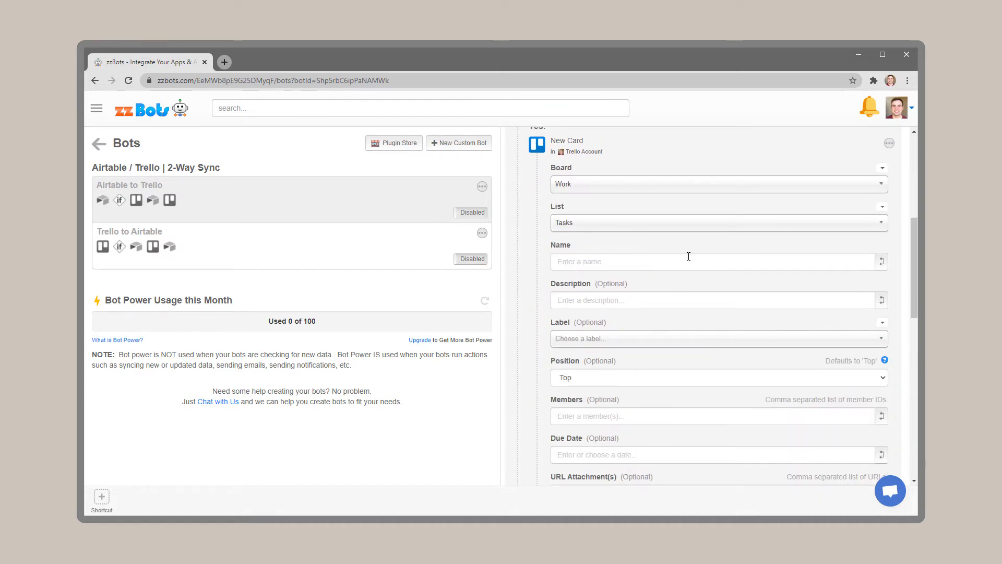
pyautogui.click(881, 262)
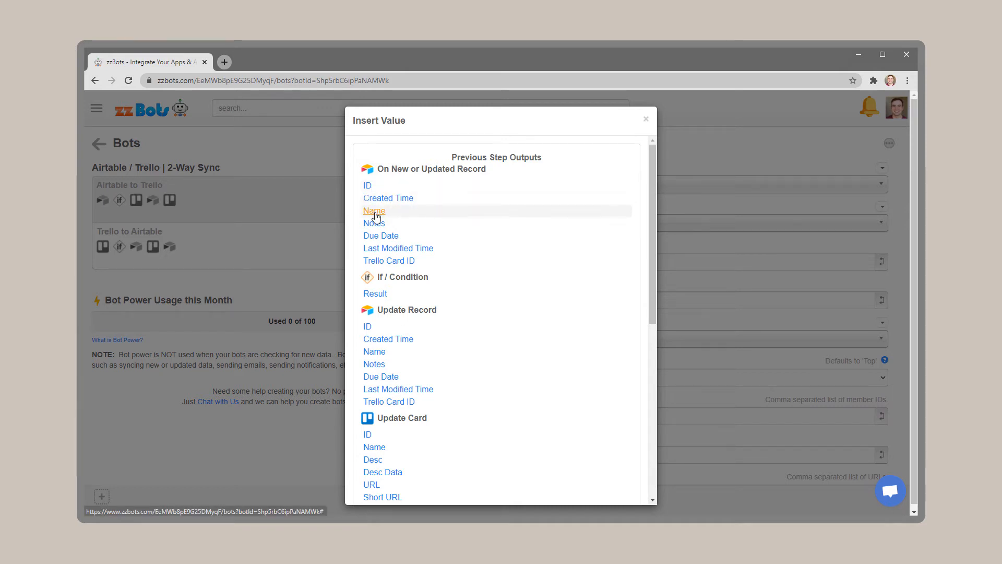
pyautogui.click(375, 210)
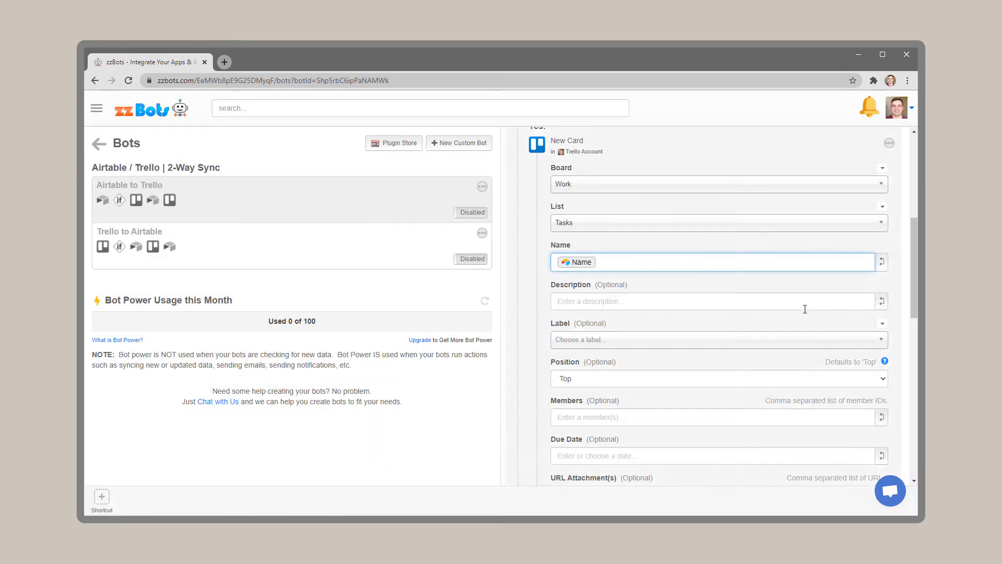
# Map the new card's Description to the Airtable record's Notes and its Due Date to the record's Due Date
pyautogui.click(882, 301)
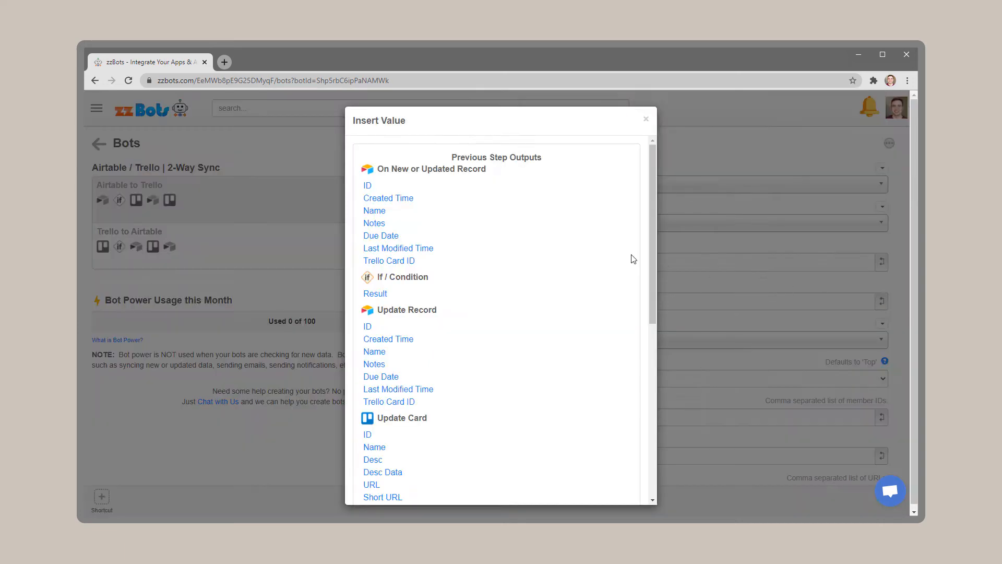
pyautogui.click(423, 229)
pyautogui.scroll(-1, 824, 353)
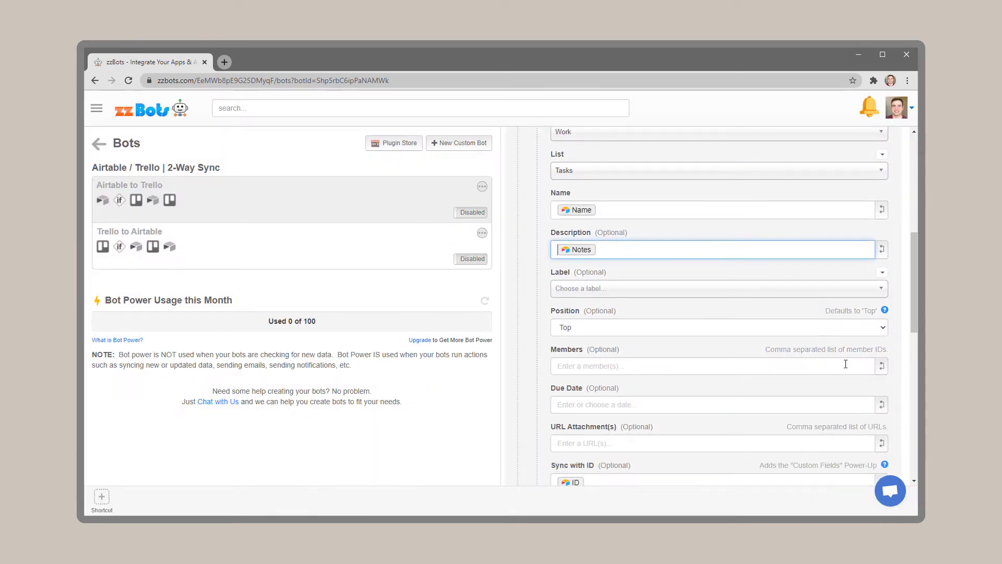
pyautogui.click(882, 405)
pyautogui.click(378, 233)
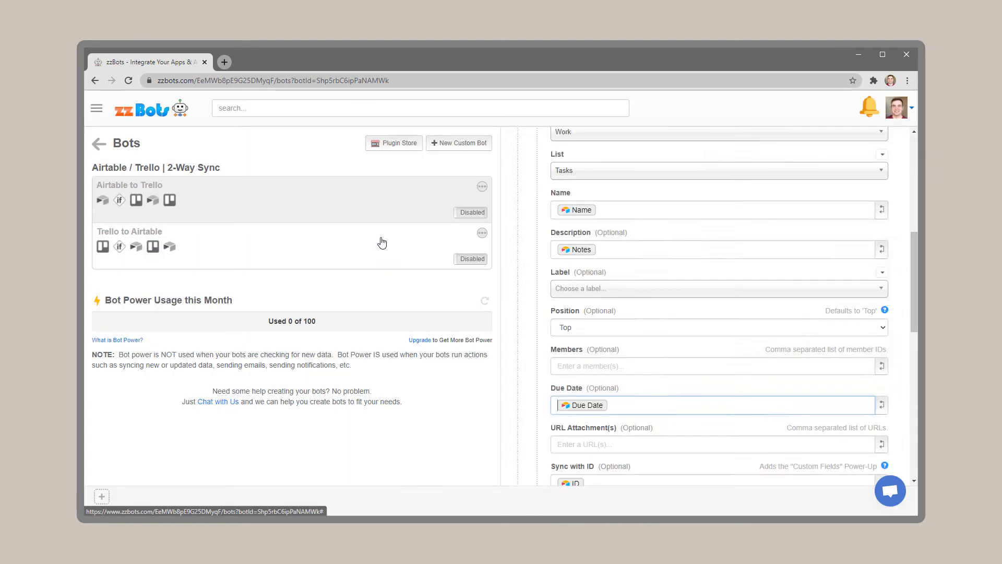
# In the Yes branch's Update Record step, set Trello Card ID to the ID output of the New Card step
pyautogui.scroll(-6, 586, 357)
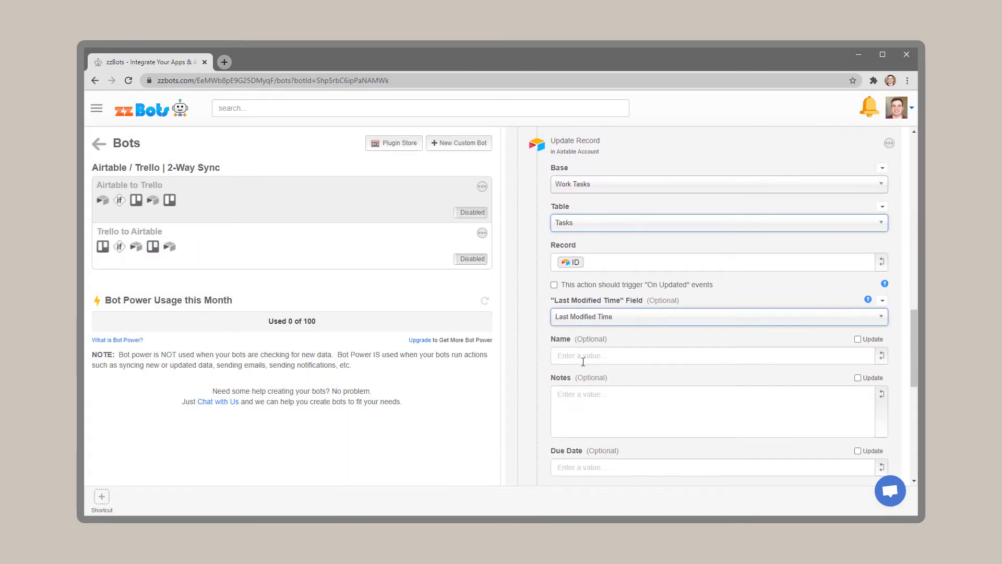
pyautogui.scroll(-2, 747, 391)
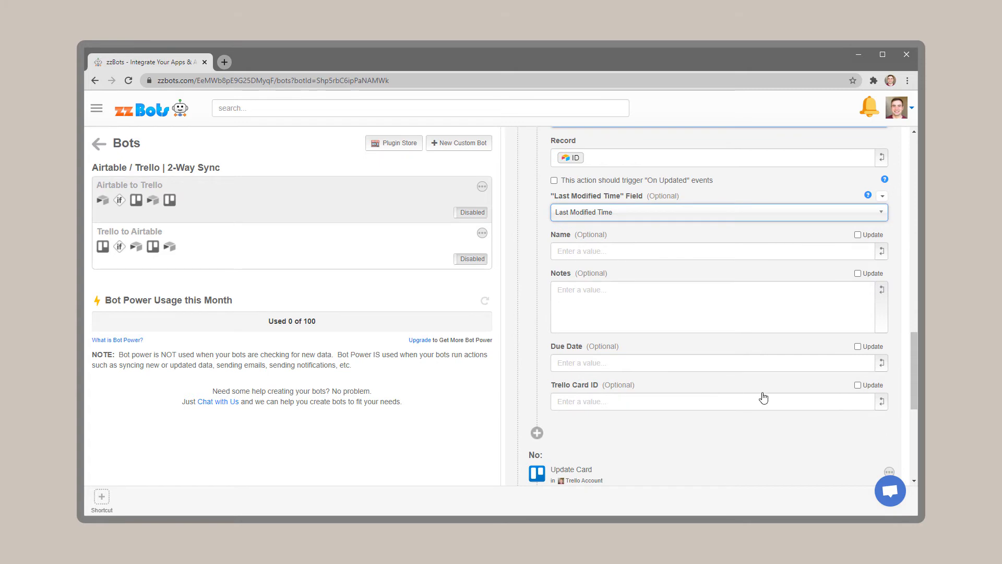
pyautogui.click(882, 403)
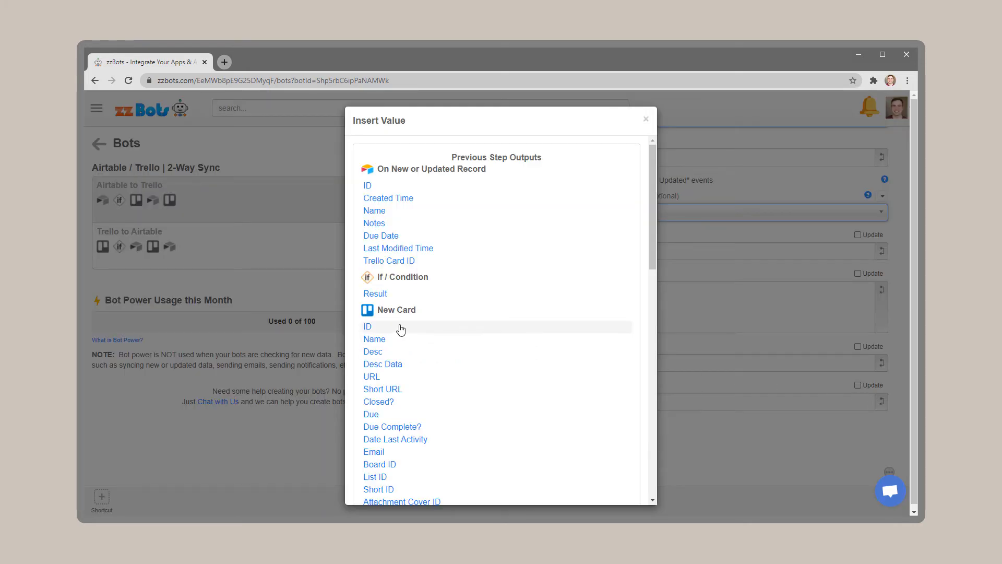
pyautogui.click(369, 328)
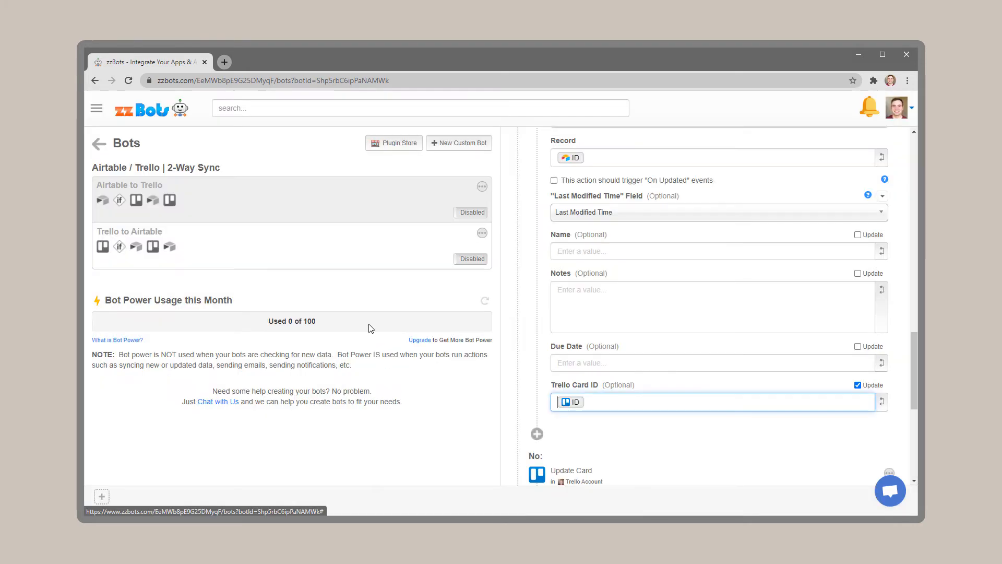
# In the No branch's Update Card step, set Card to the Airtable record's Trello Card ID and Name to the record's Name
pyautogui.scroll(-2, 785, 408)
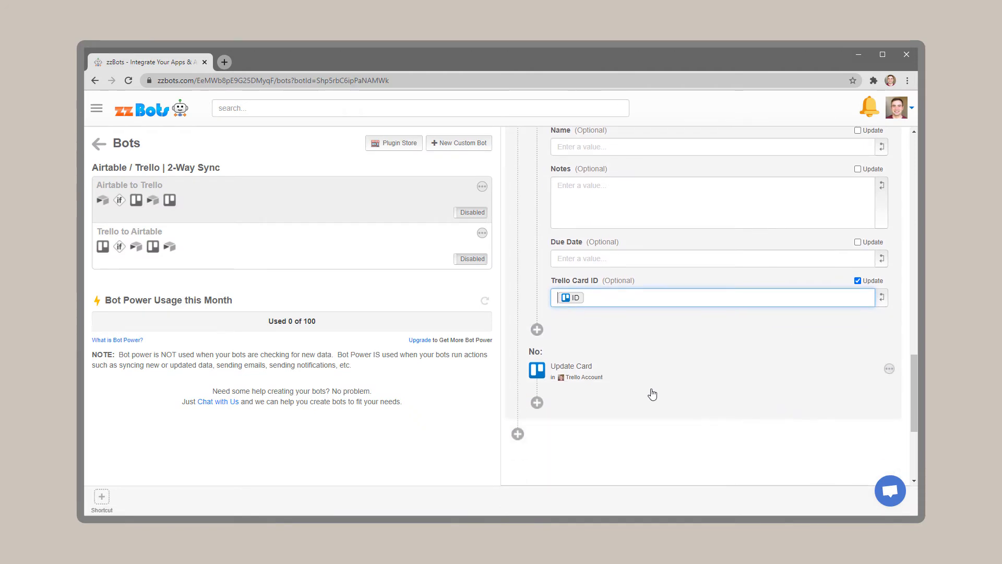
pyautogui.click(578, 380)
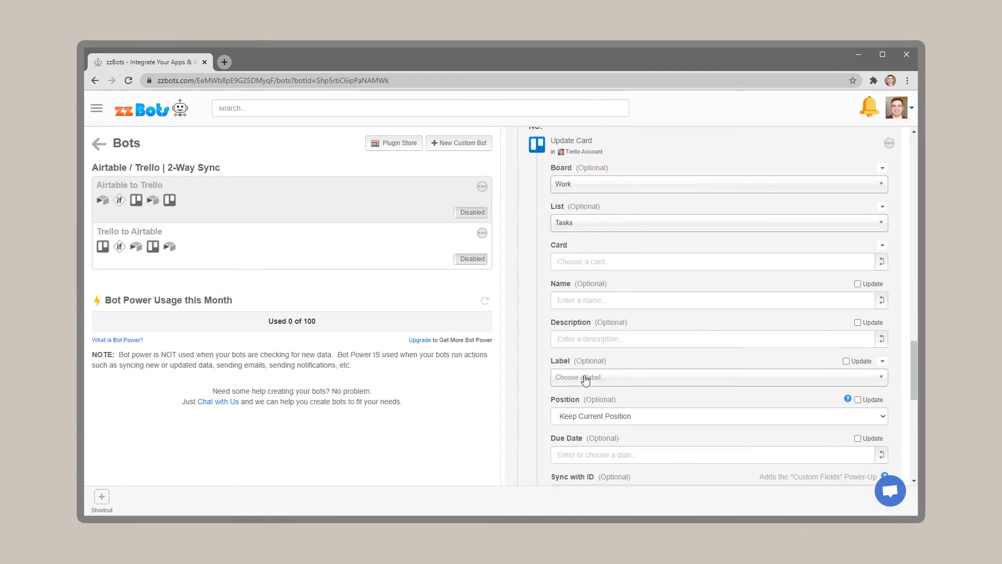
pyautogui.click(882, 263)
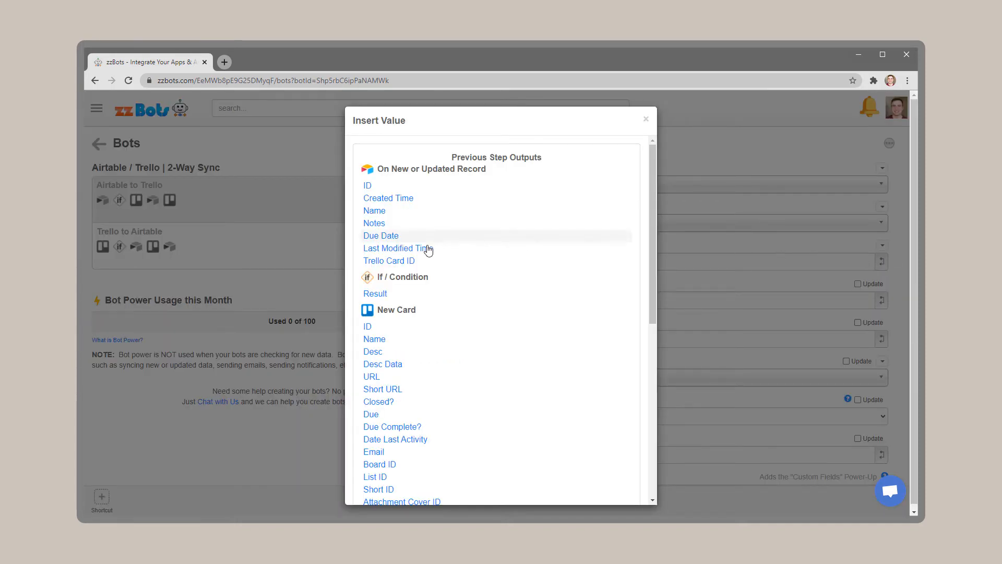
pyautogui.click(413, 262)
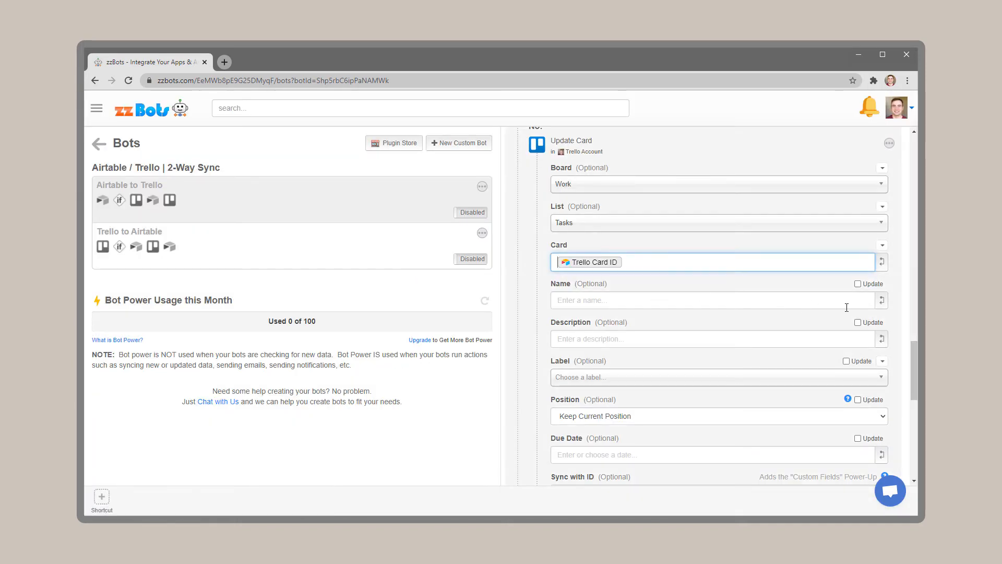
pyautogui.click(882, 300)
pyautogui.click(407, 215)
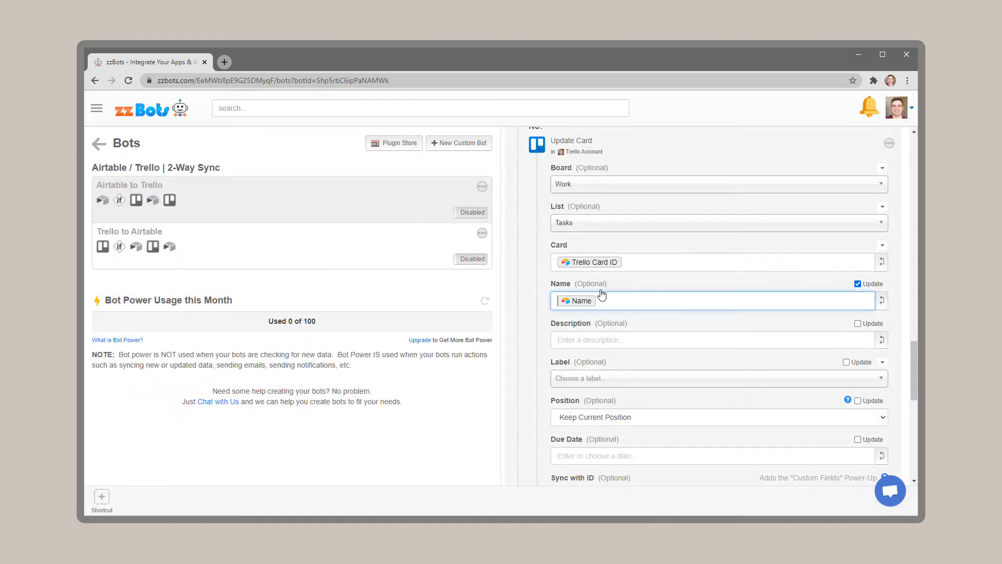
# Map the Update Card step's Description to the Airtable record's Notes and its Due Date to the record's Due Date
pyautogui.click(882, 340)
pyautogui.click(387, 229)
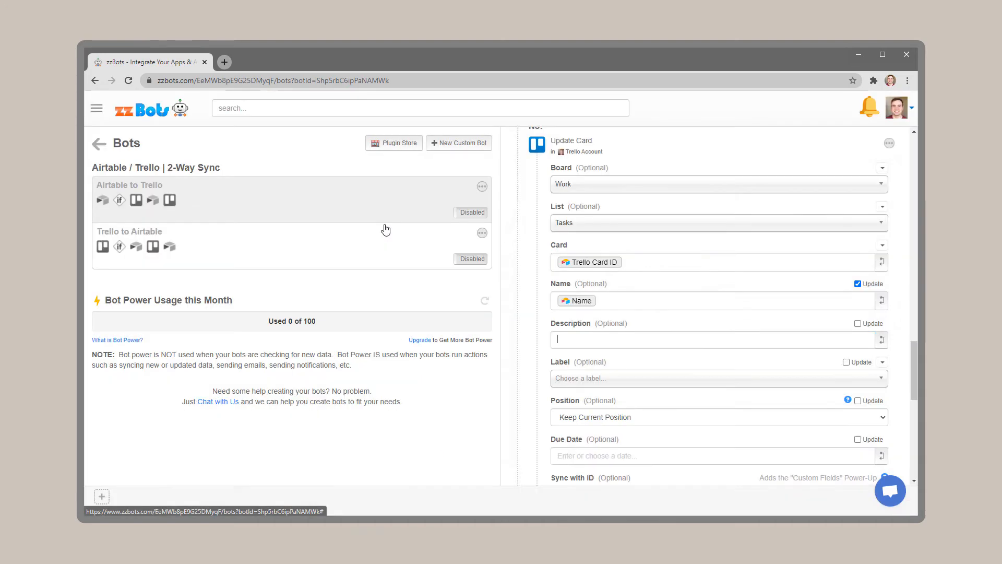
pyautogui.scroll(-1, 841, 402)
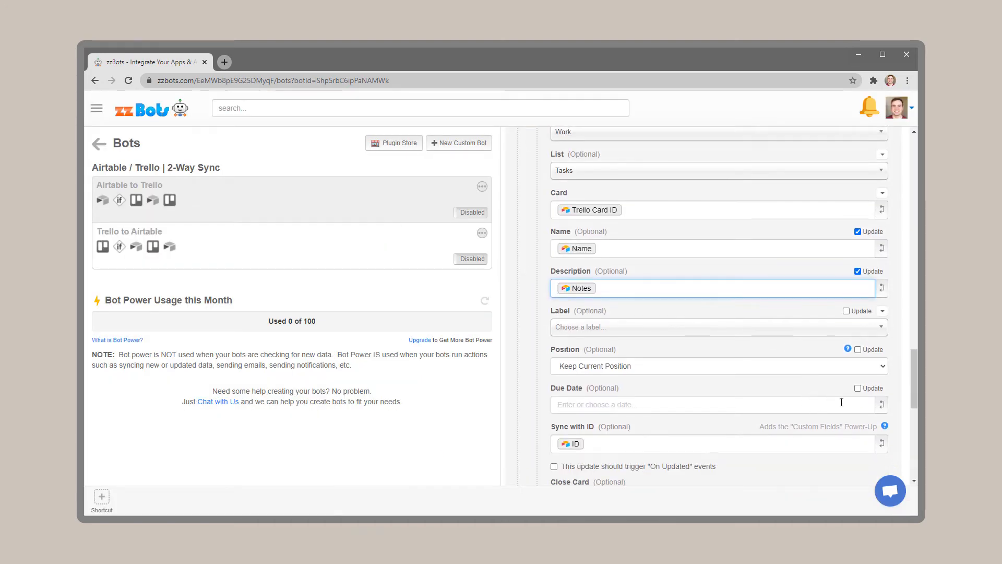
pyautogui.click(881, 405)
pyautogui.click(388, 234)
pyautogui.scroll(-2, 841, 356)
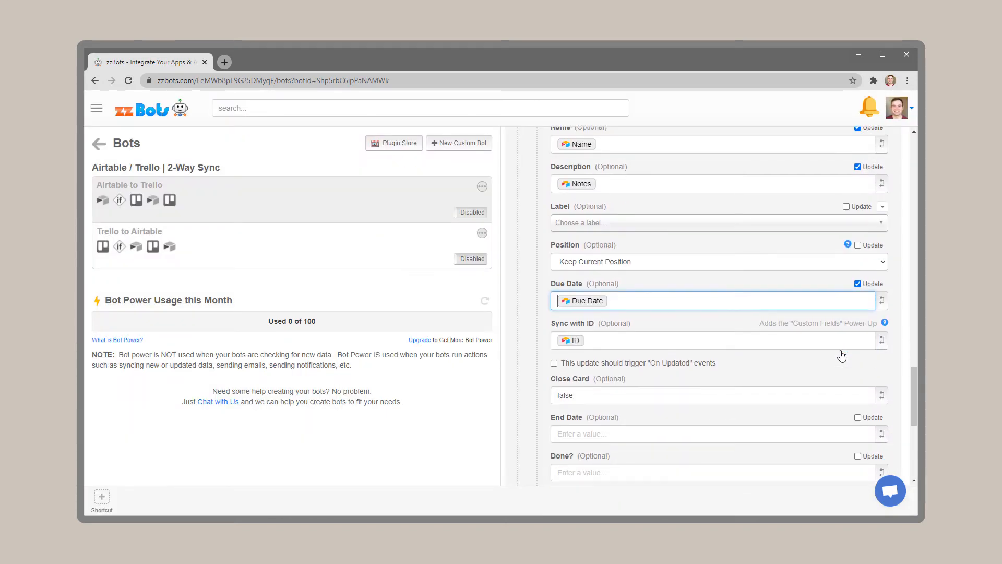
# Save the Airtable to Trello bot
pyautogui.scroll(10, 841, 352)
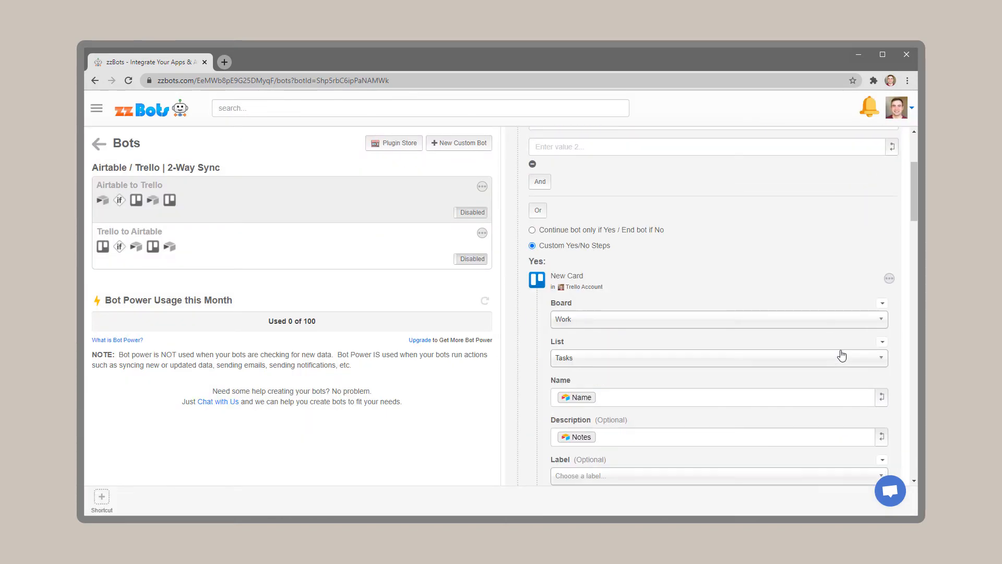
pyautogui.scroll(5, 842, 355)
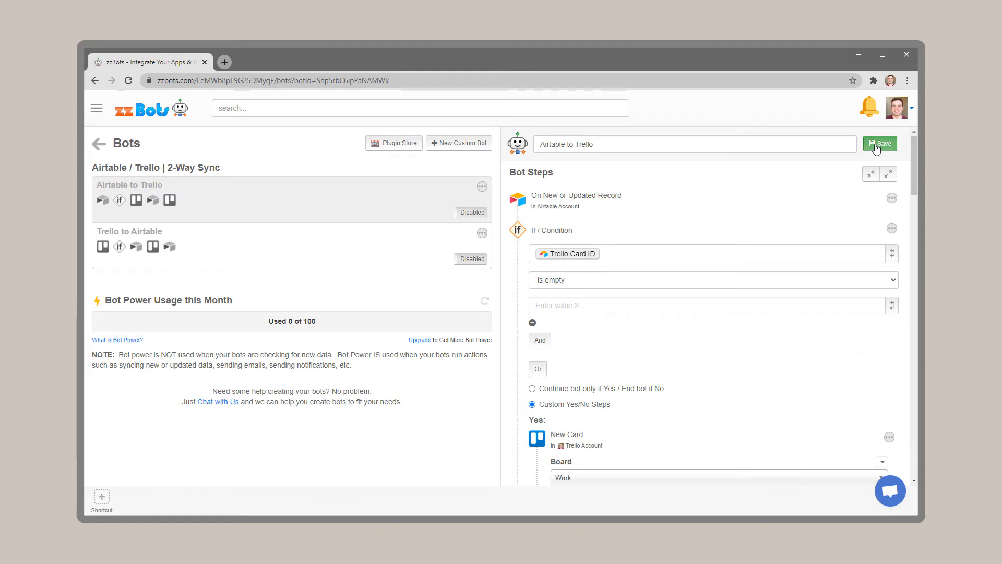
pyautogui.click(880, 147)
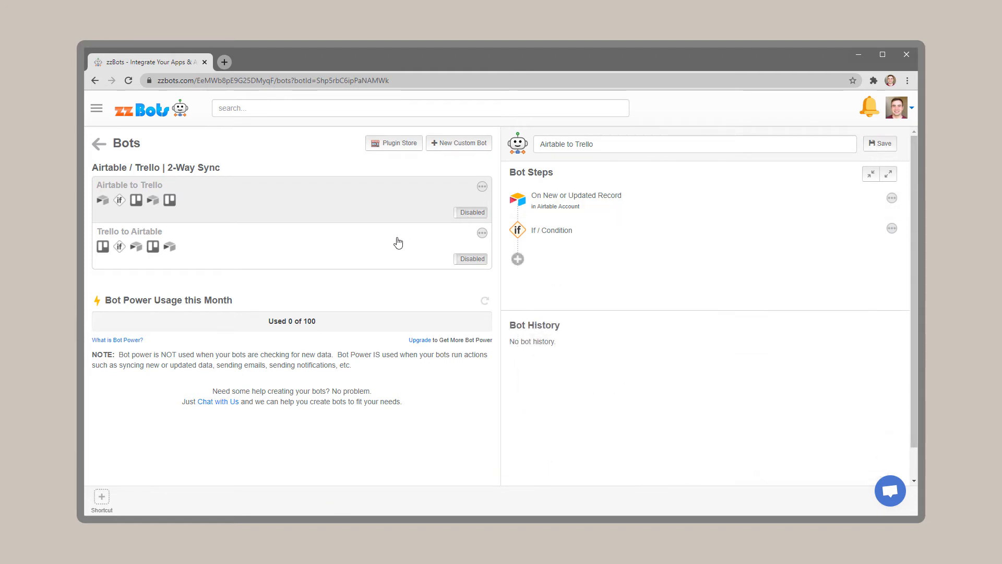
# In the Trello to Airtable bot's Yes branch, set the New Record step's Name to the Name of the new or updated card
pyautogui.click(363, 253)
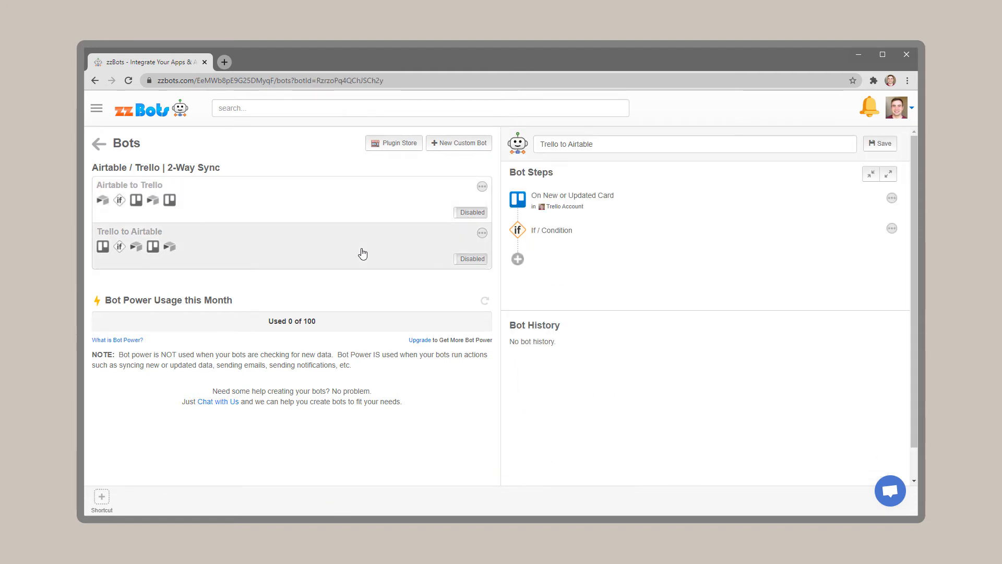
pyautogui.click(644, 231)
pyautogui.scroll(-2, 642, 228)
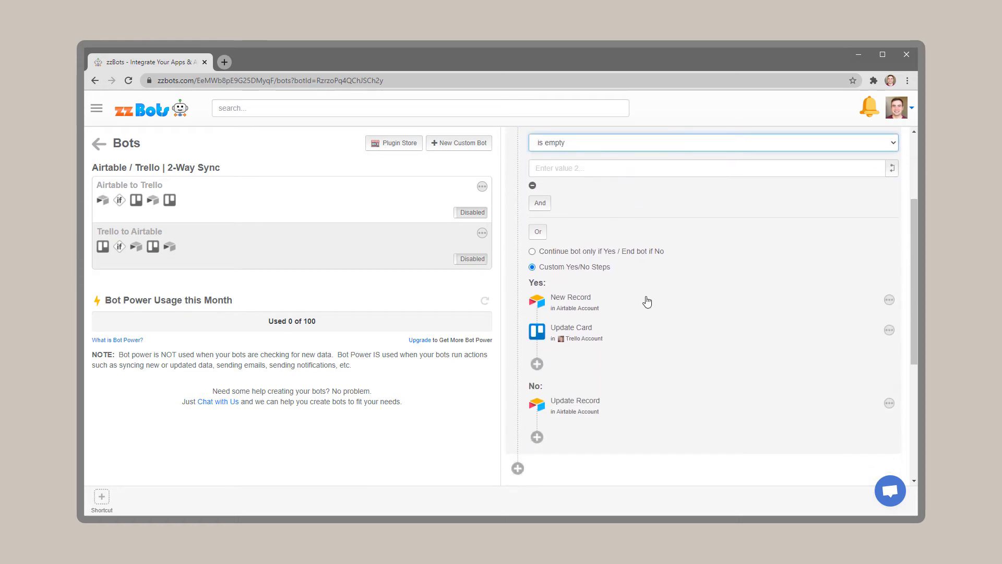
pyautogui.click(647, 302)
pyautogui.scroll(-3, 647, 305)
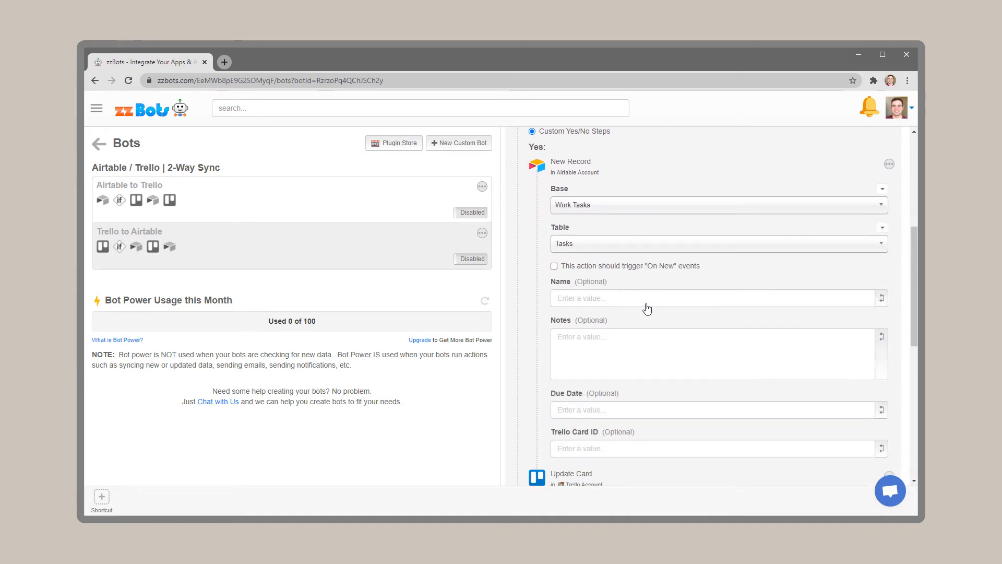
pyautogui.click(882, 298)
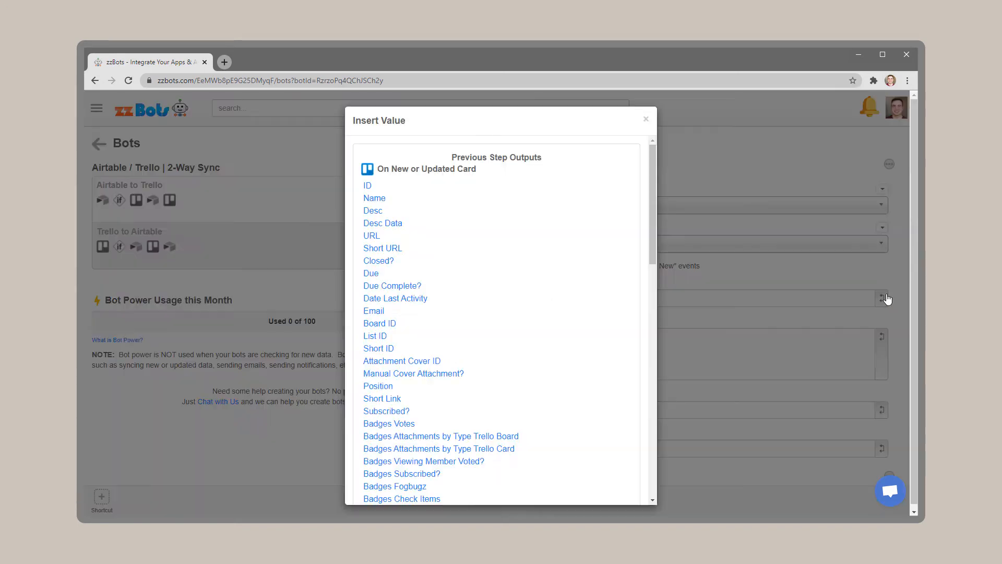
pyautogui.click(390, 200)
# Map the New Record step's Notes to the Trello card's Desc and its Due Date to the card's Due output
pyautogui.click(873, 349)
pyautogui.click(882, 338)
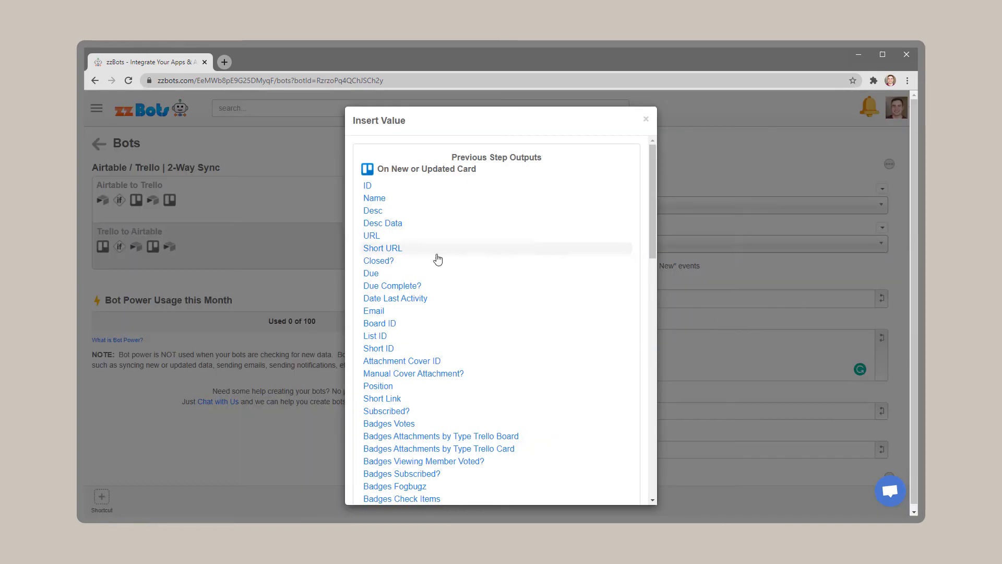
pyautogui.click(372, 211)
pyautogui.scroll(-1, 788, 340)
pyautogui.click(886, 358)
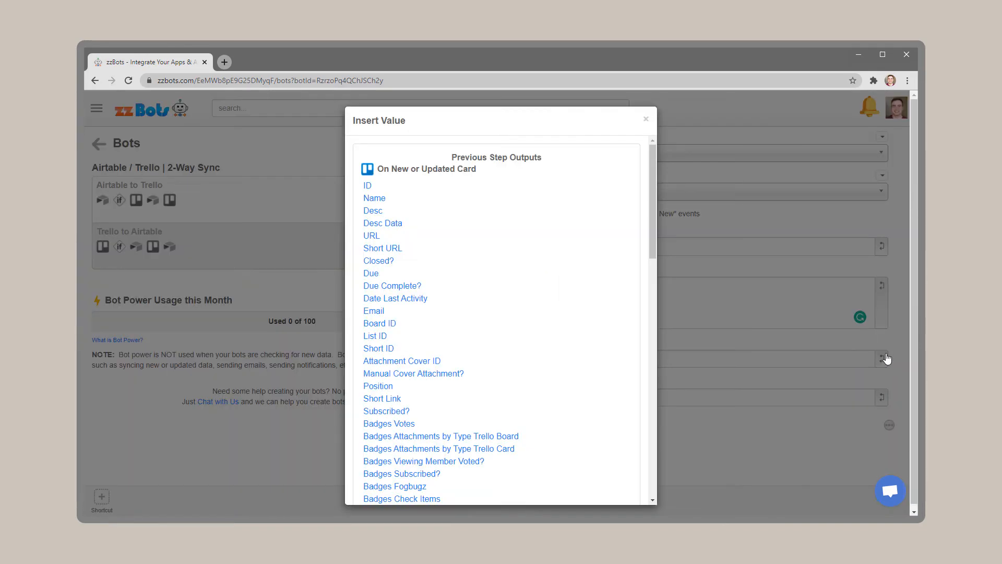
pyautogui.click(372, 274)
# Set the New Record step's Trello Card ID to the ID of the new or updated card
pyautogui.scroll(-2, 783, 329)
pyautogui.click(846, 292)
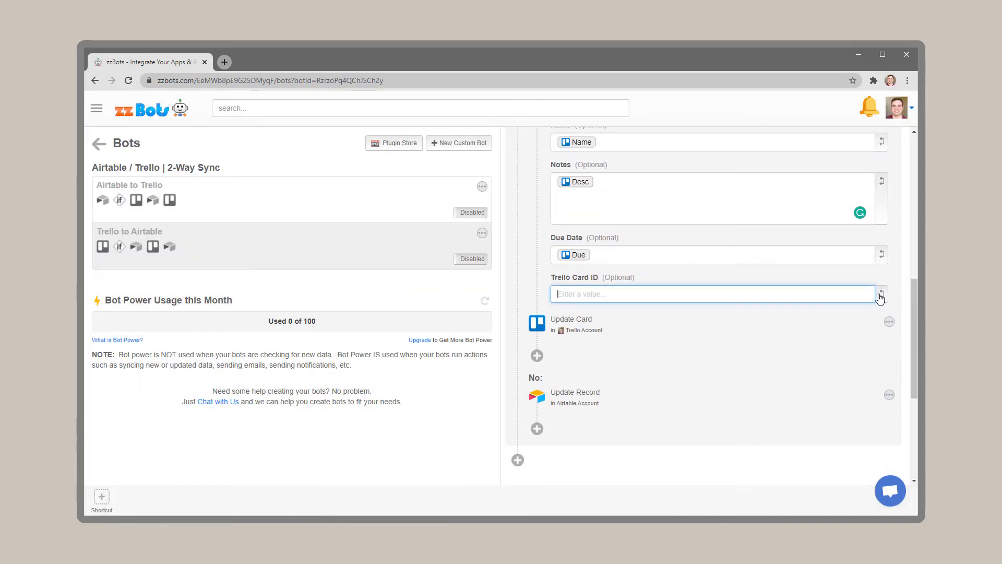
pyautogui.click(882, 294)
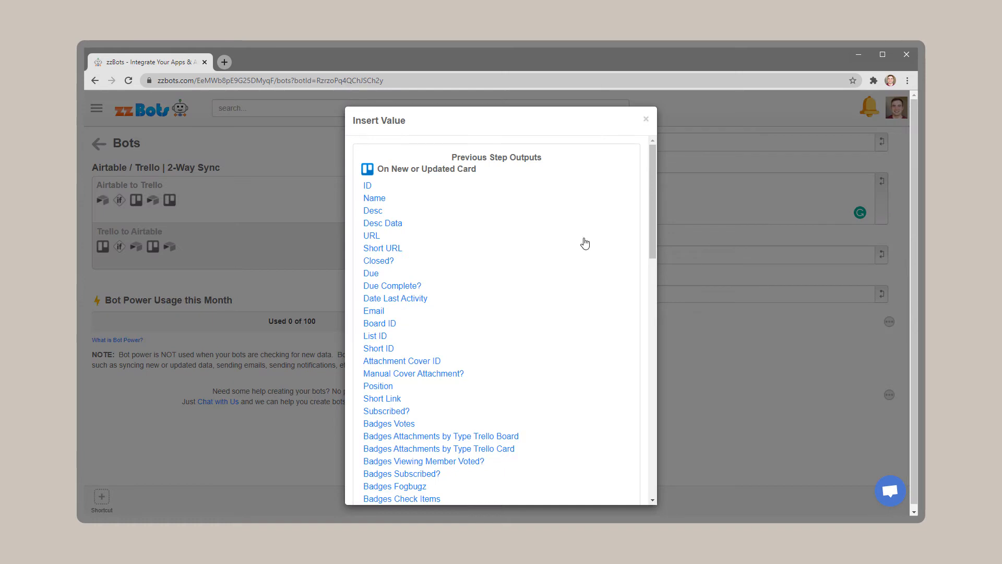
pyautogui.click(389, 187)
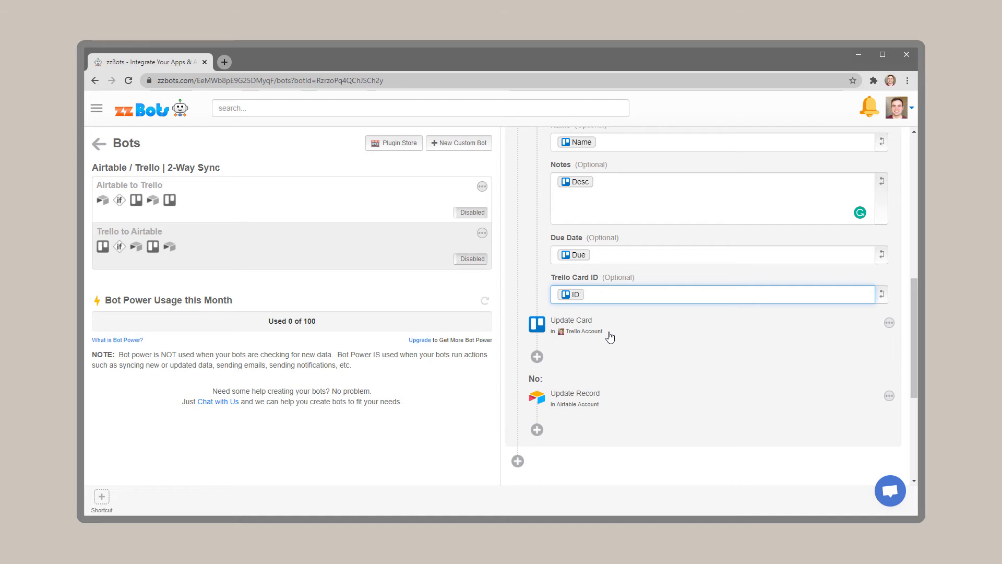
# In the No branch's Update Record step, set Name to the Name of the new or updated Trello card
pyautogui.click(592, 405)
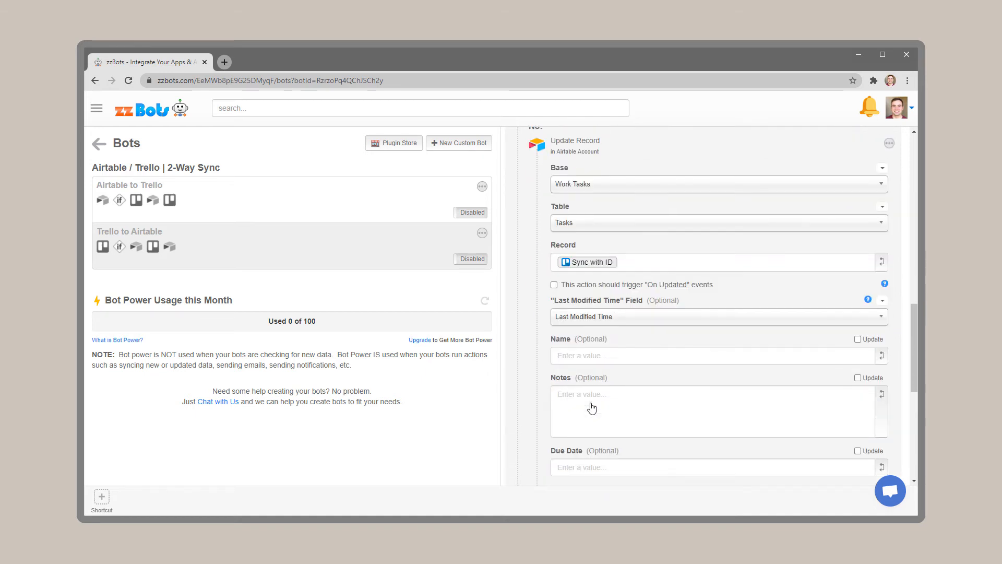
pyautogui.click(678, 354)
pyautogui.click(881, 356)
pyautogui.click(389, 199)
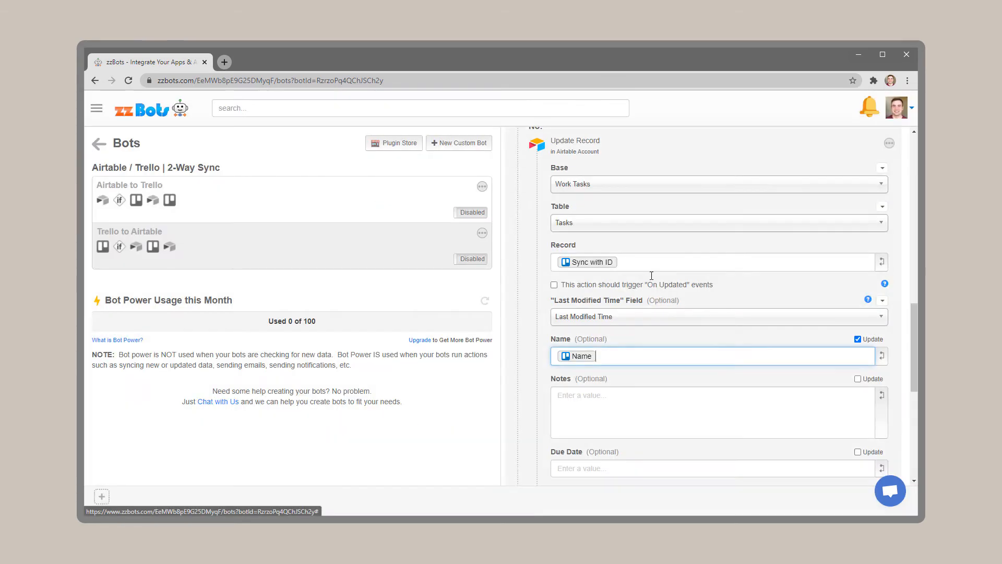
# Map the Update Record step's Notes to the Trello card's Desc and its Due Date to the card's Due output
pyautogui.scroll(-1, 804, 319)
pyautogui.click(864, 362)
pyautogui.click(883, 362)
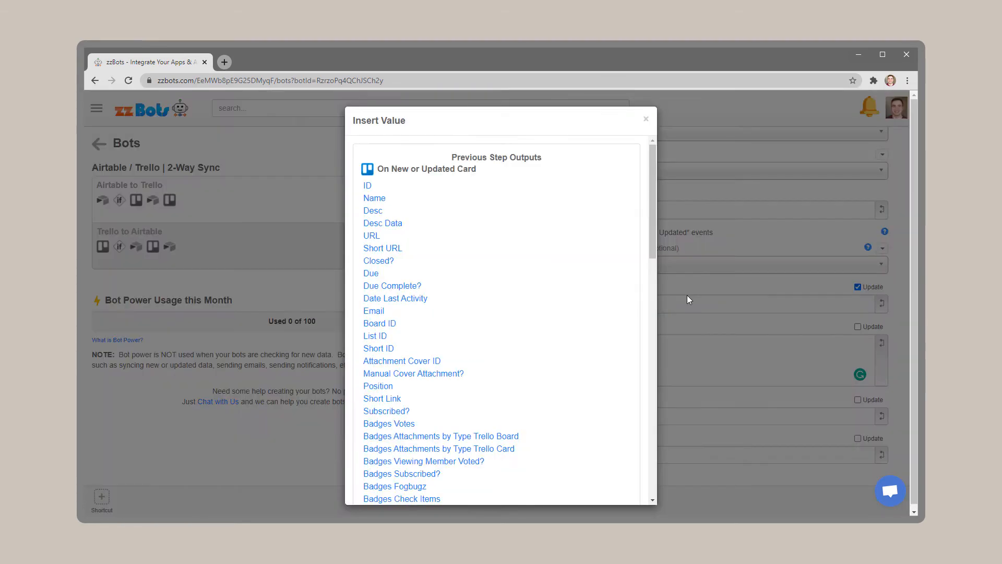
pyautogui.click(405, 212)
pyautogui.click(882, 416)
pyautogui.click(432, 274)
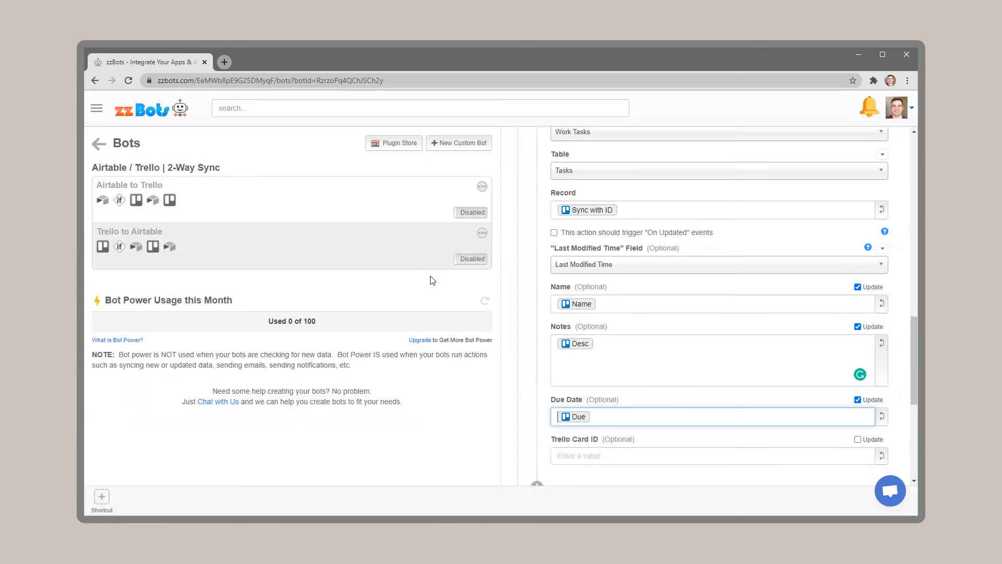
# Set the Update Record step's Trello Card ID to the card's ID and save the Trello to Airtable bot
pyautogui.click(881, 455)
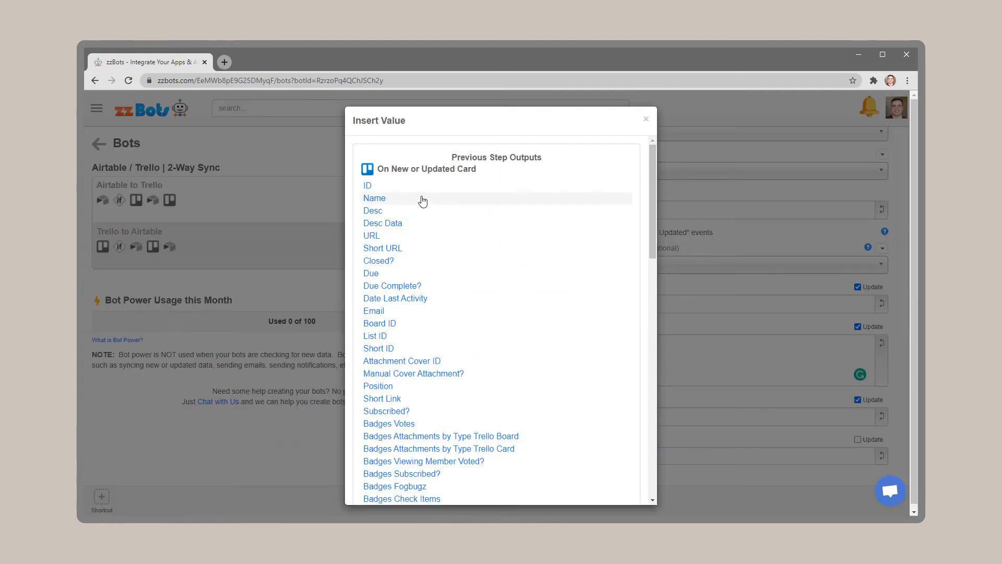
pyautogui.click(369, 187)
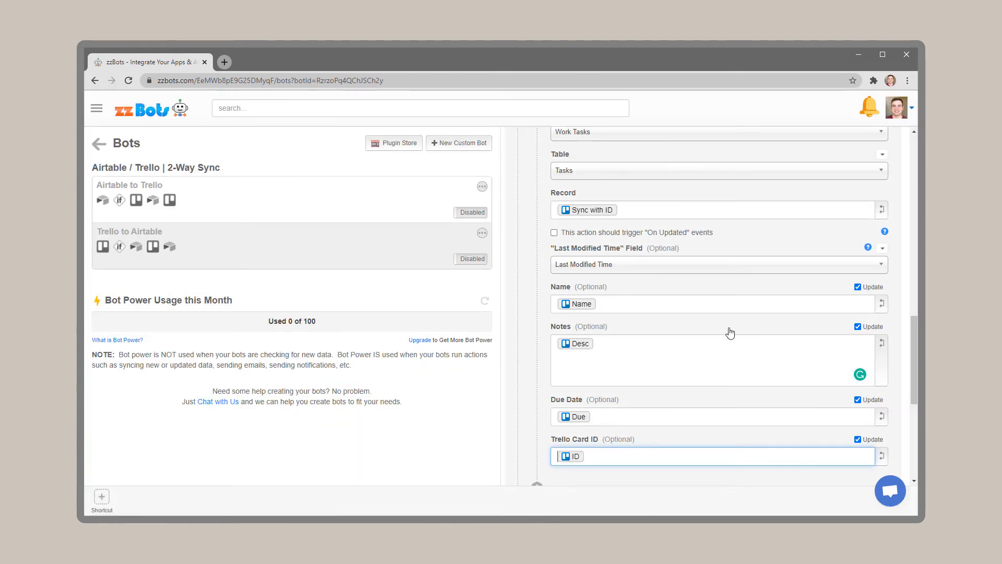
pyautogui.scroll(7, 730, 333)
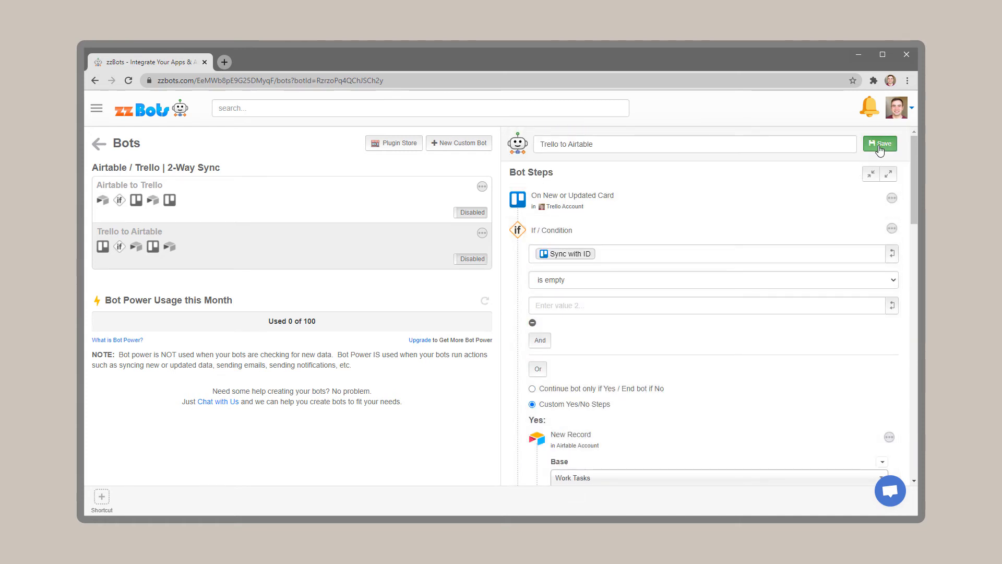
pyautogui.click(880, 148)
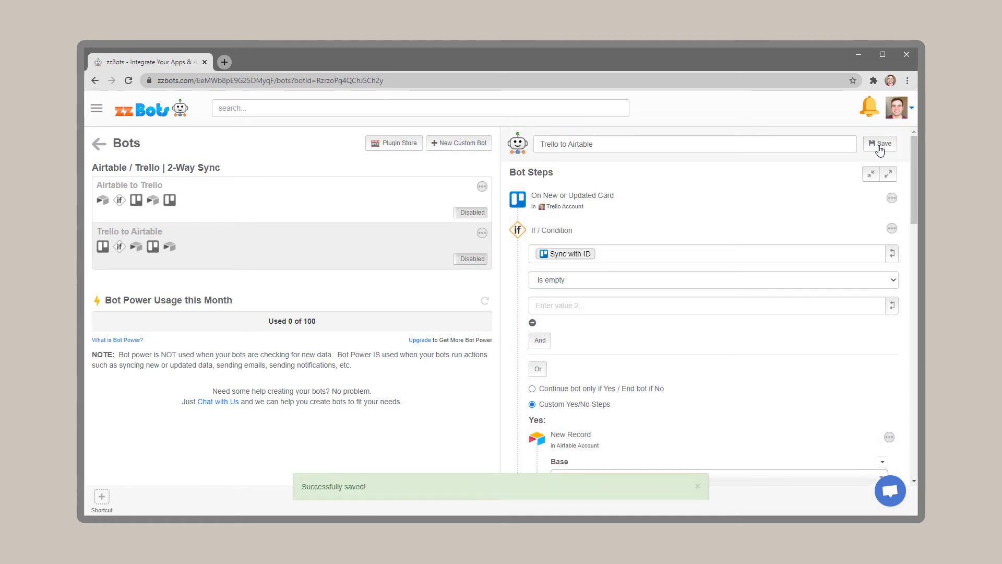
# Enable both the Airtable to Trello and the Trello to Airtable bots
pyautogui.click(469, 214)
pyautogui.click(469, 258)
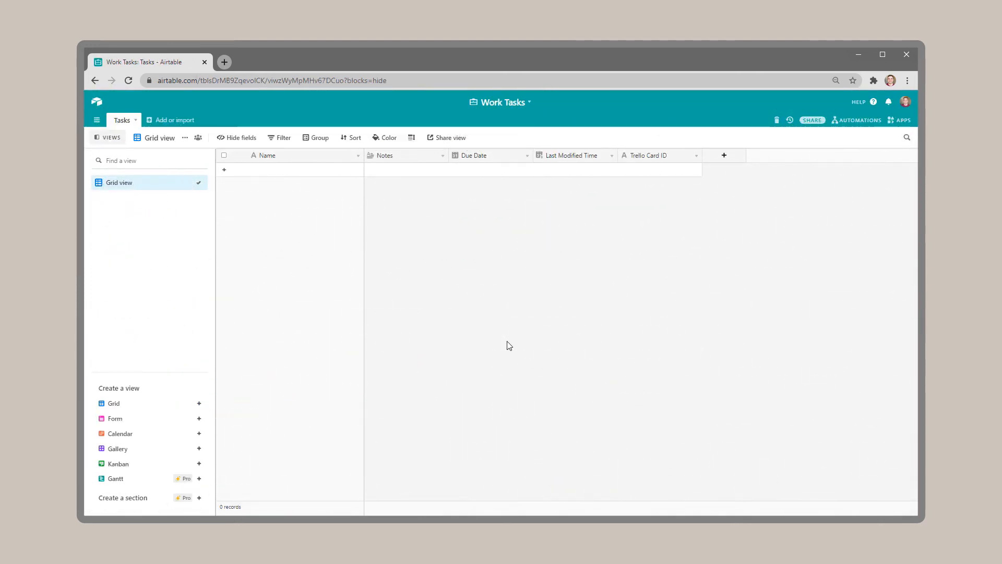
# Add a record to the Tasks table in Airtable and make the Airtable to Trello bot in zzBots check for new data immediately
pyautogui.click(224, 170)
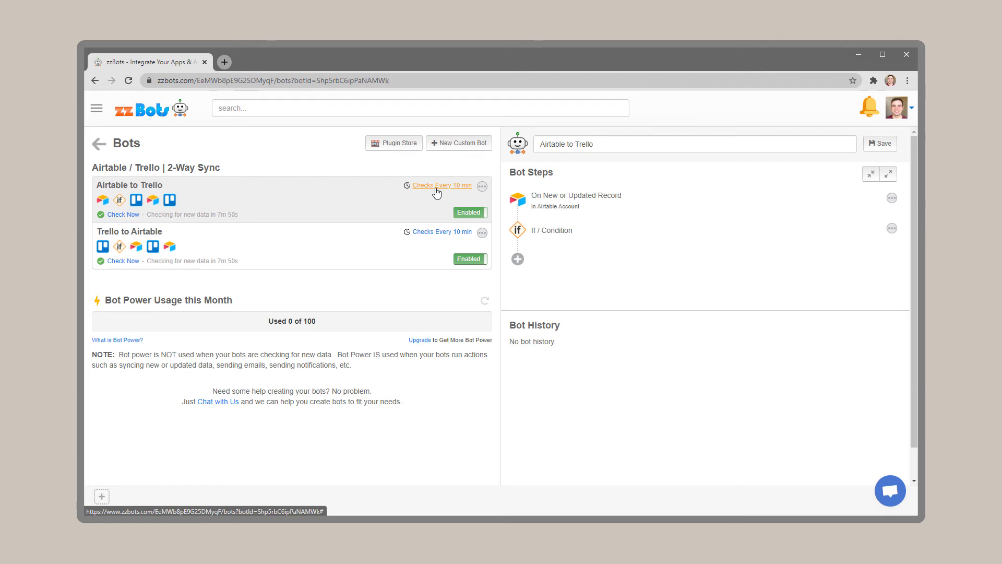
pyautogui.click(115, 216)
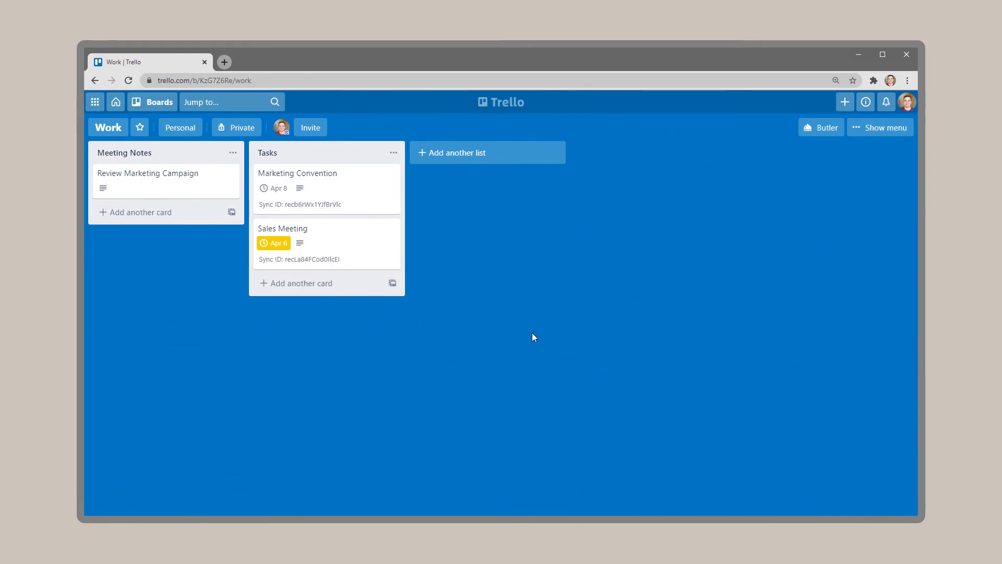
# Open the Marketing Convention card in Trello, and in zzBots run the Trello to Airtable bot's check immediately, inspecting its history
pyautogui.click(299, 199)
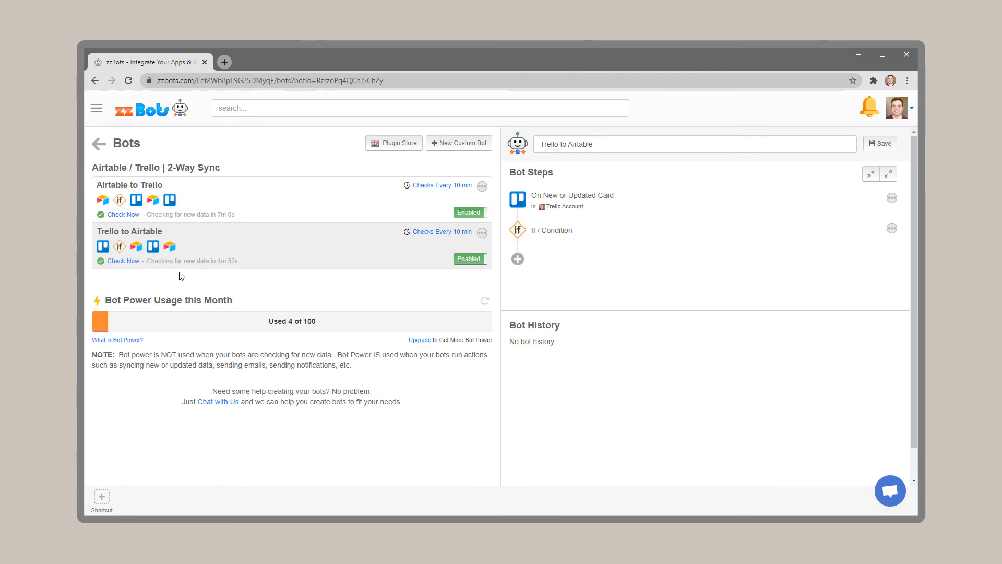
pyautogui.click(127, 262)
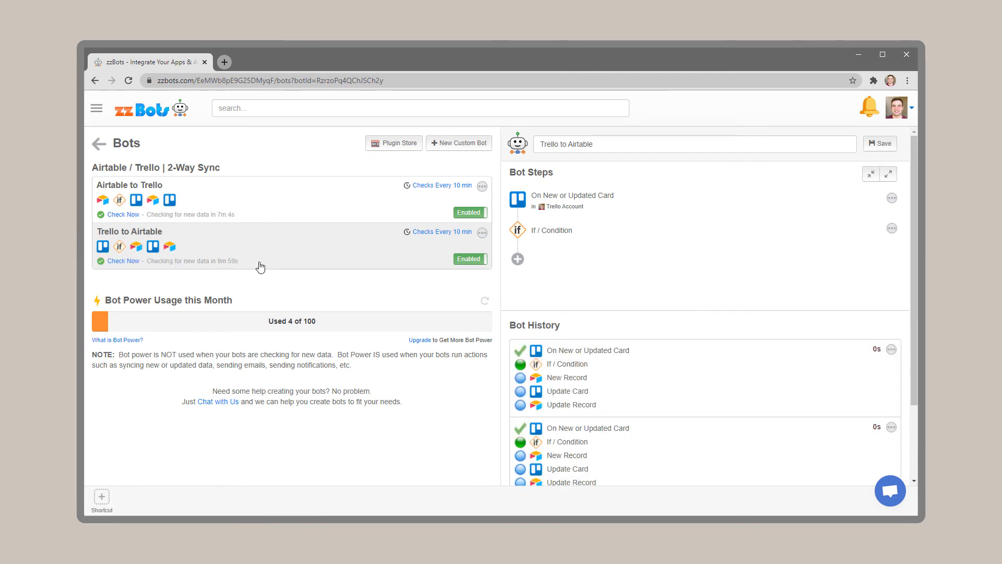
pyautogui.scroll(-2, 756, 286)
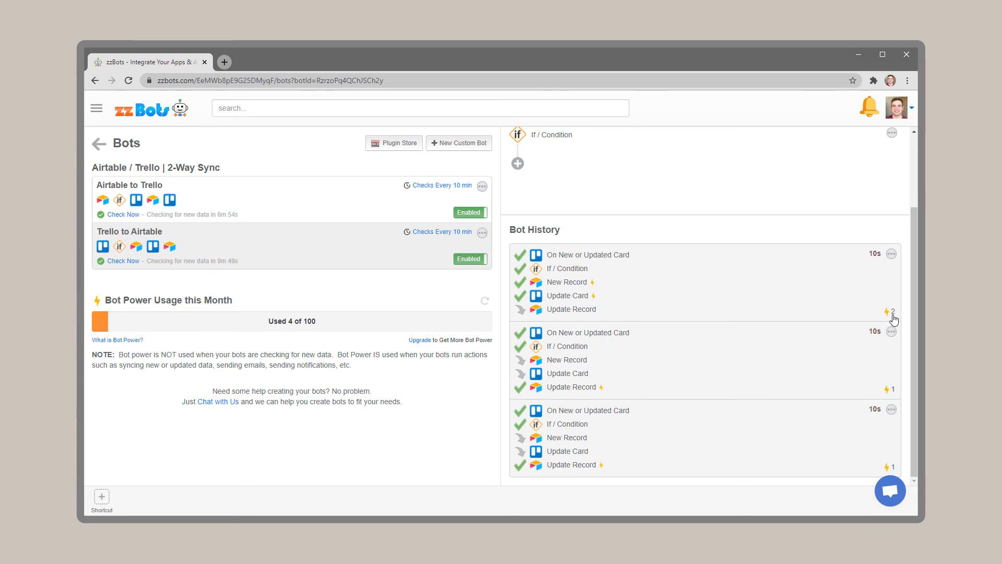
# Run the Trello to Airtable bot's check again and review the Airtable to Trello bot's run history
pyautogui.click(119, 263)
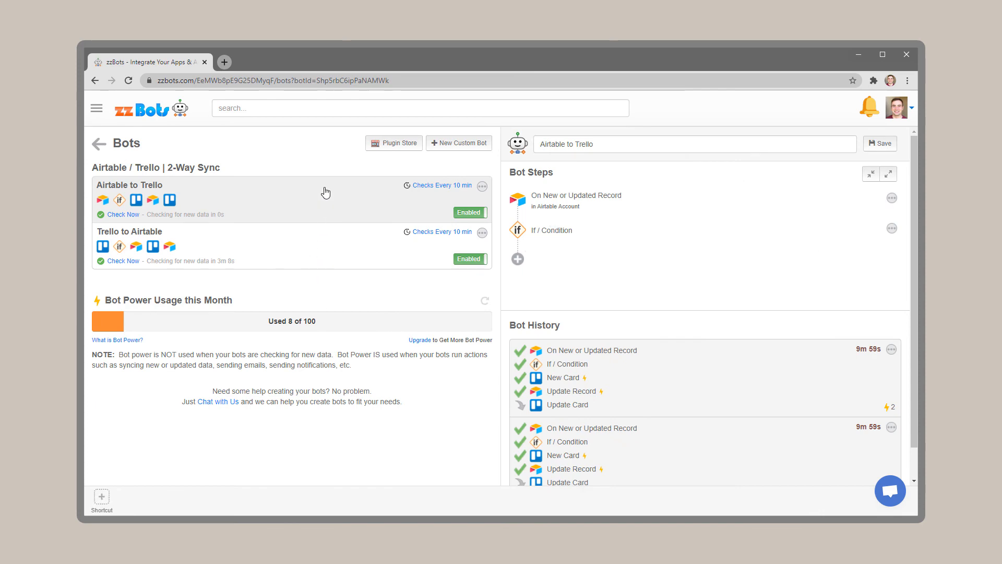
pyautogui.scroll(-2, 656, 246)
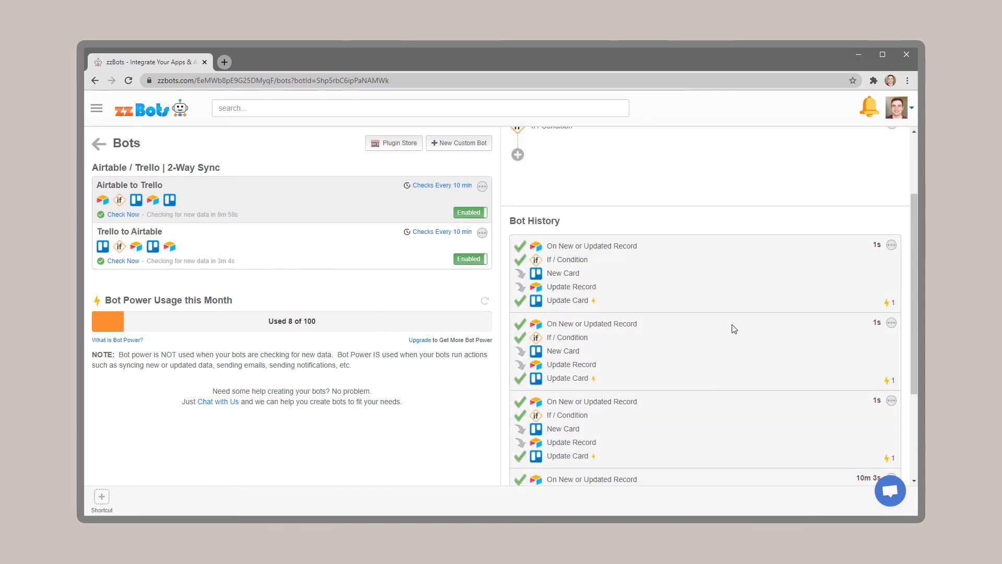